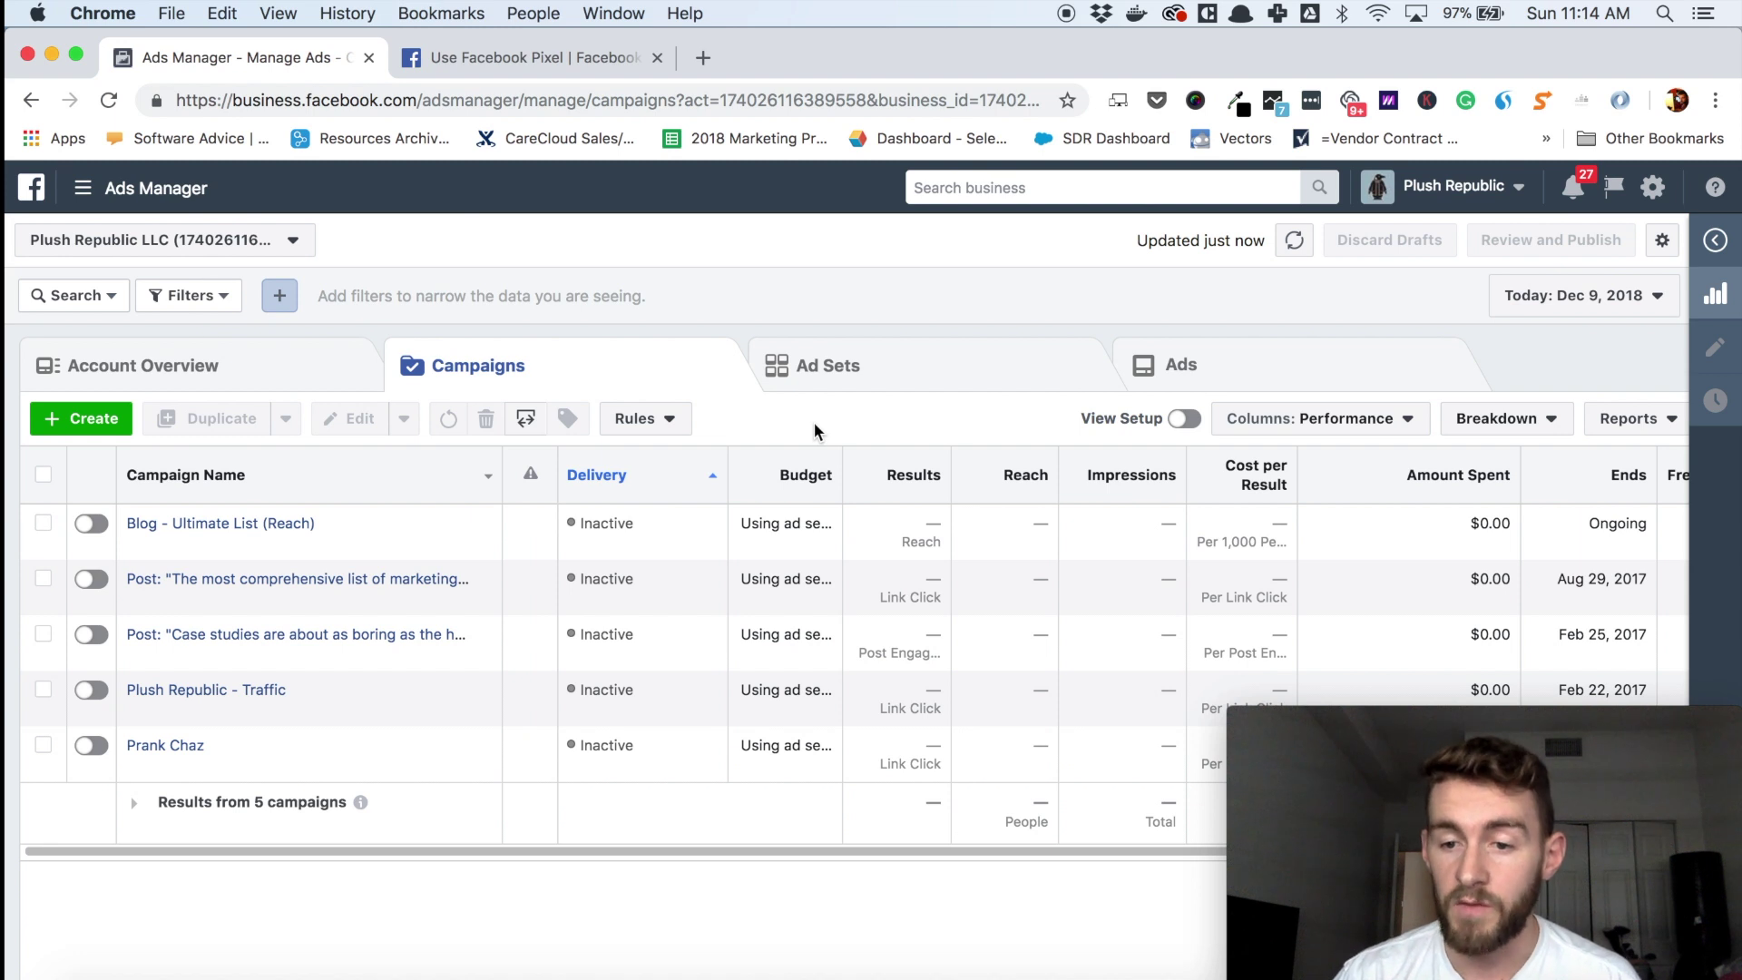
Step: Go to Events Manager Pixels and filter Plush Republic LLC's Pixel to Today
click(83, 188)
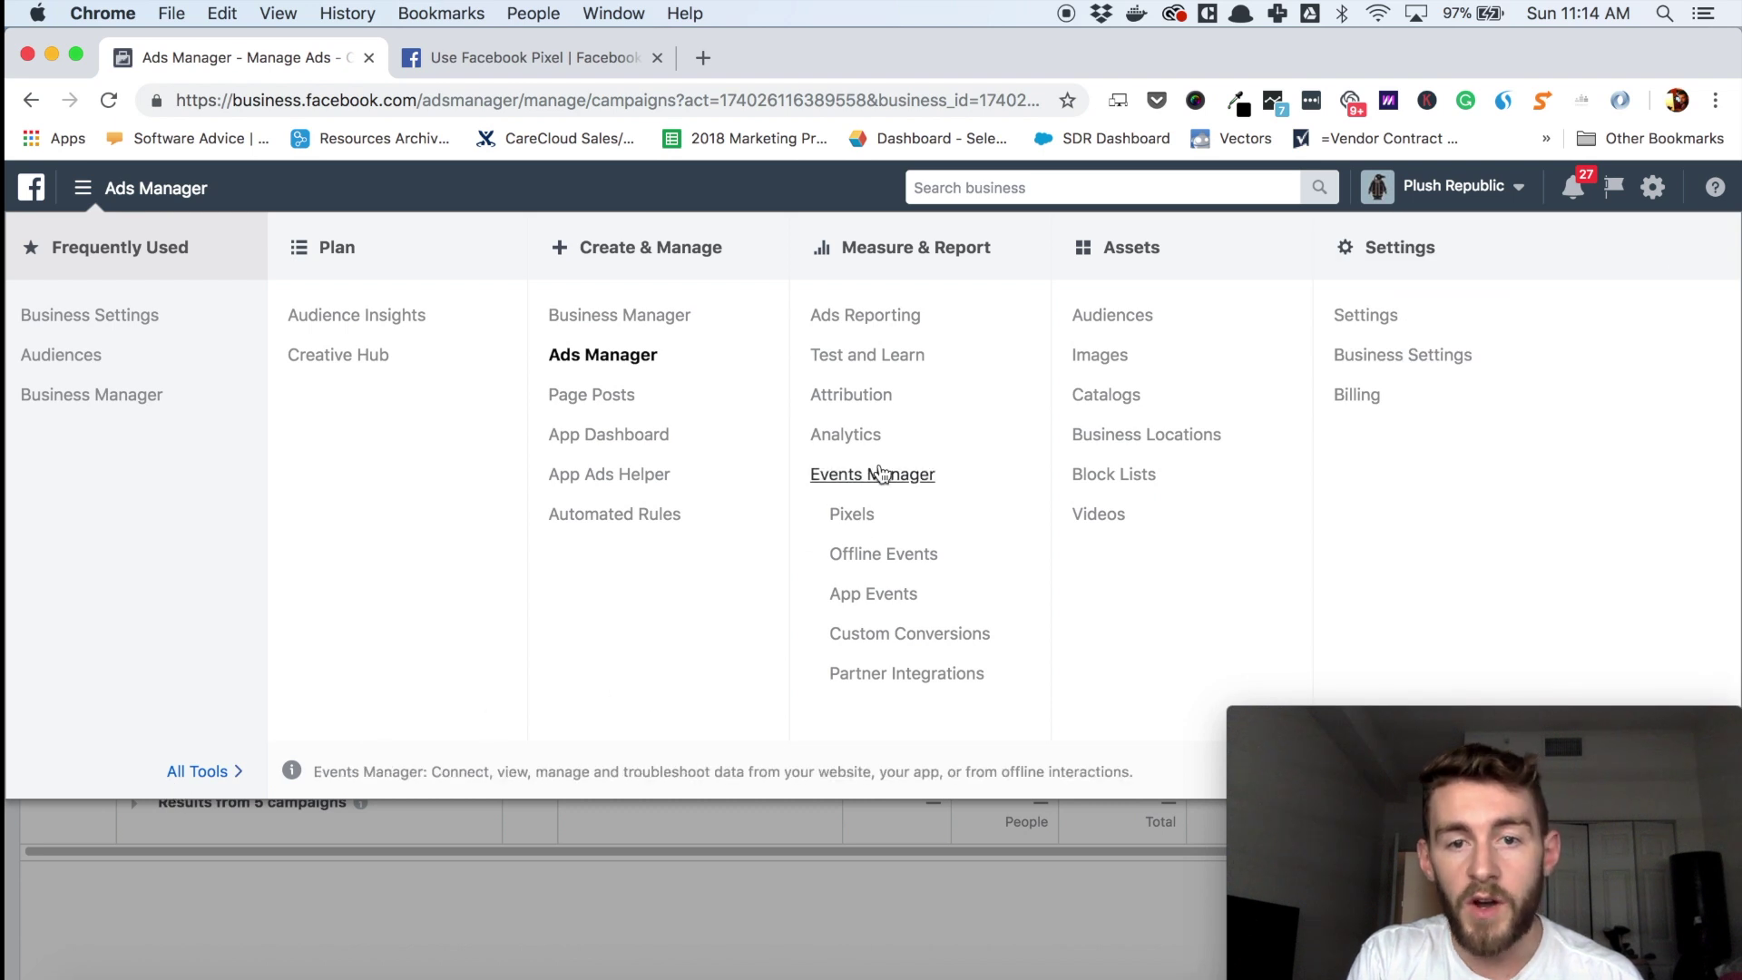
click(855, 513)
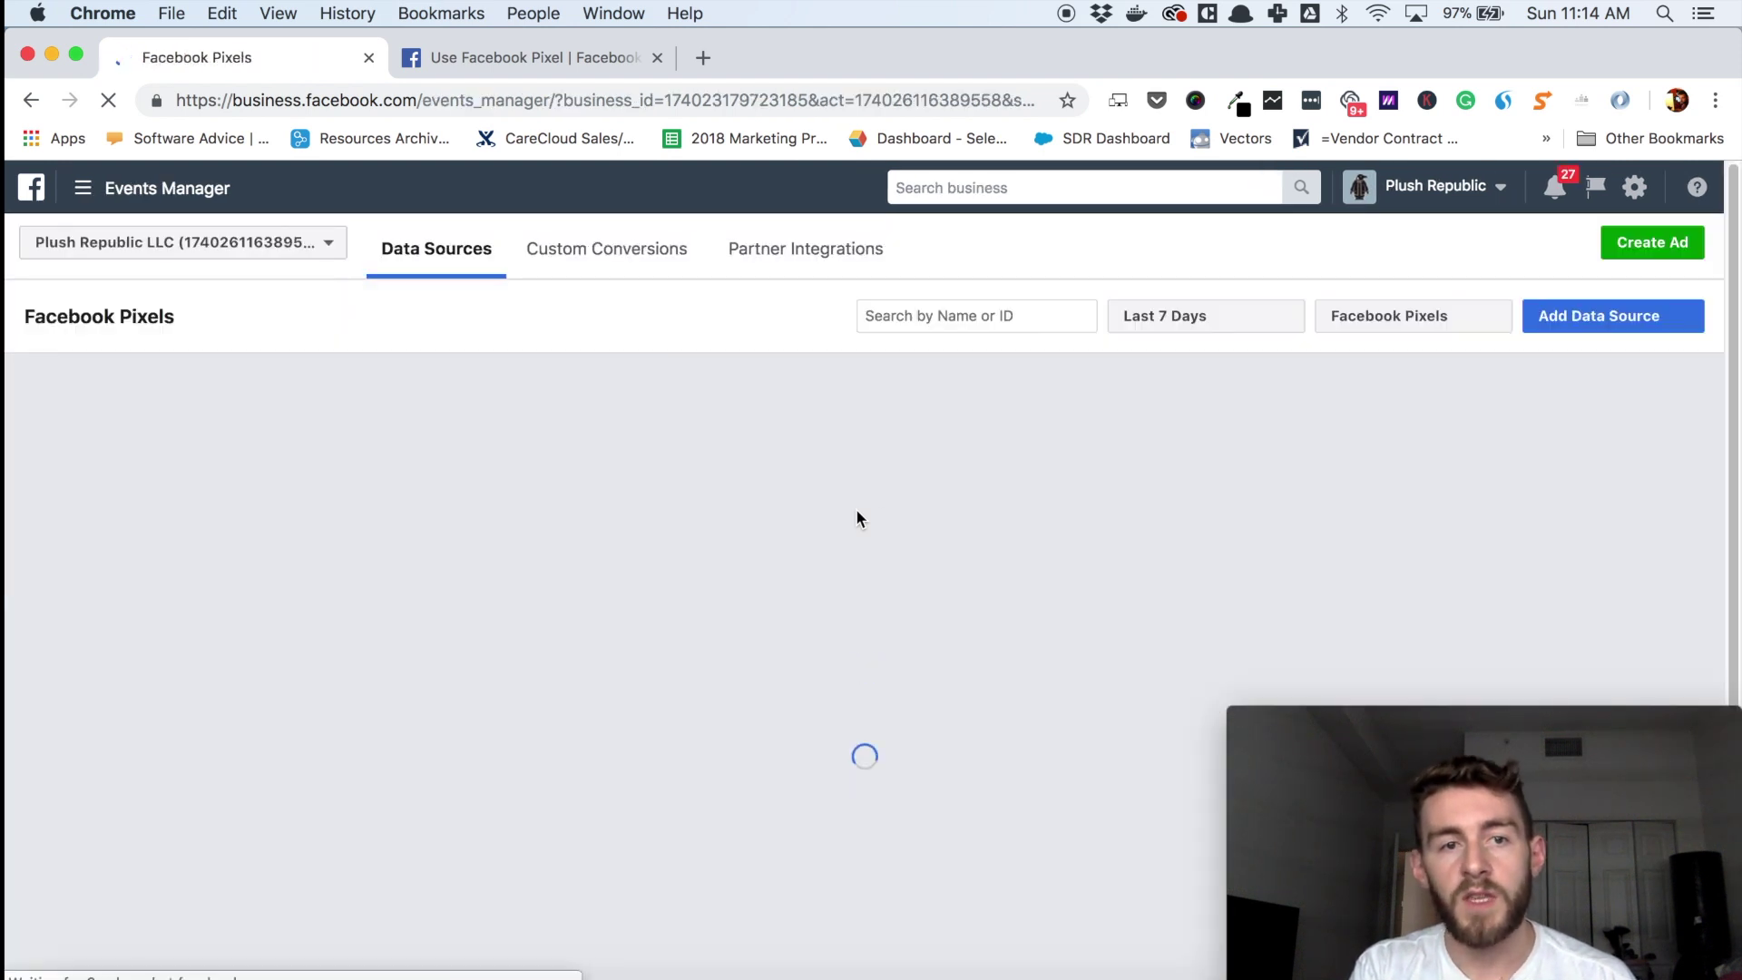
click(1262, 329)
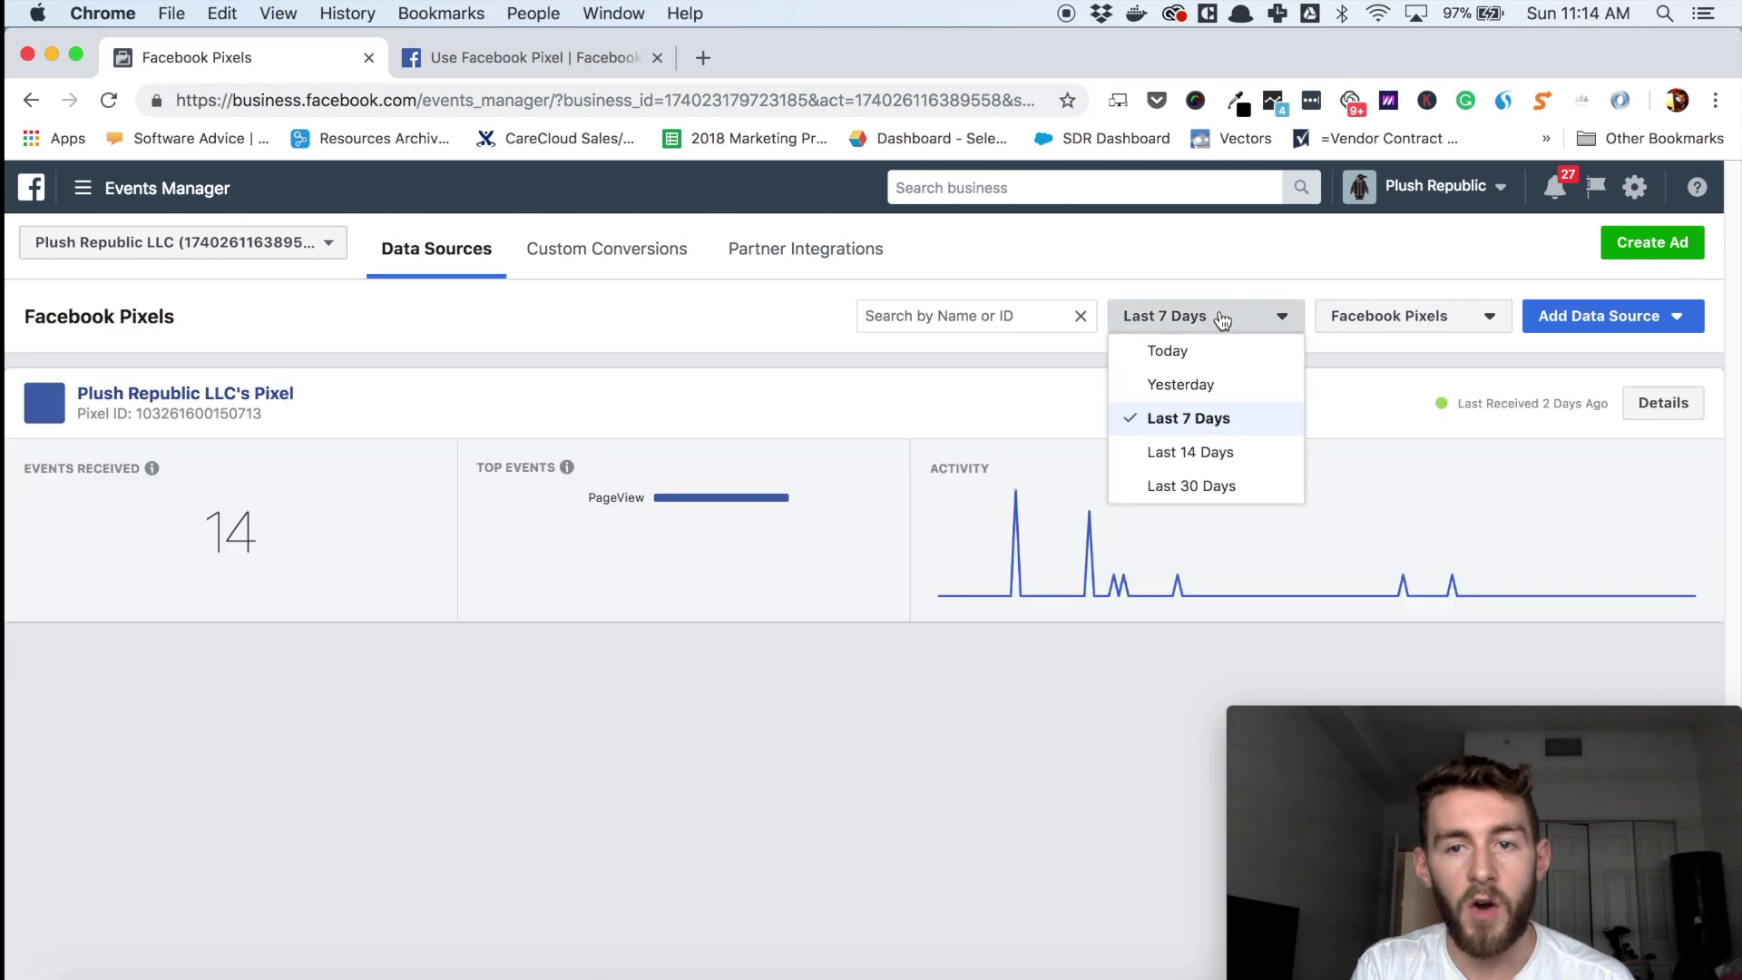
click(1167, 351)
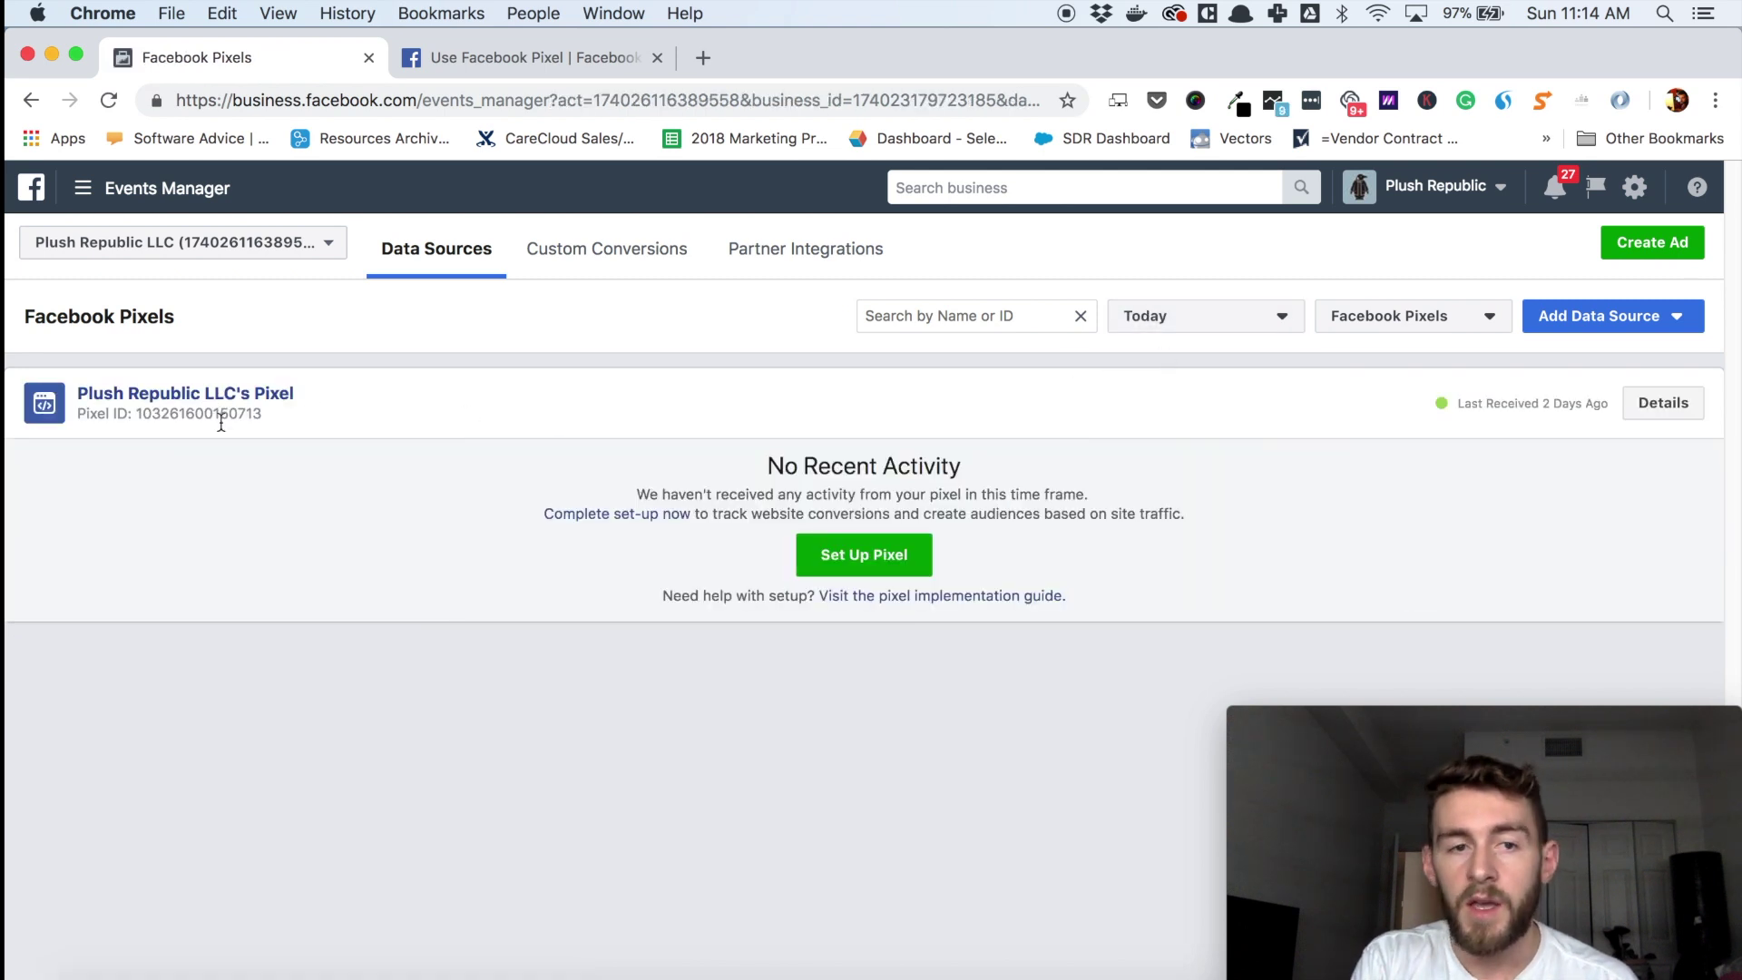
Step: Check the pixel's Last 7 Days activity, then set the date range back to Today
click(1184, 314)
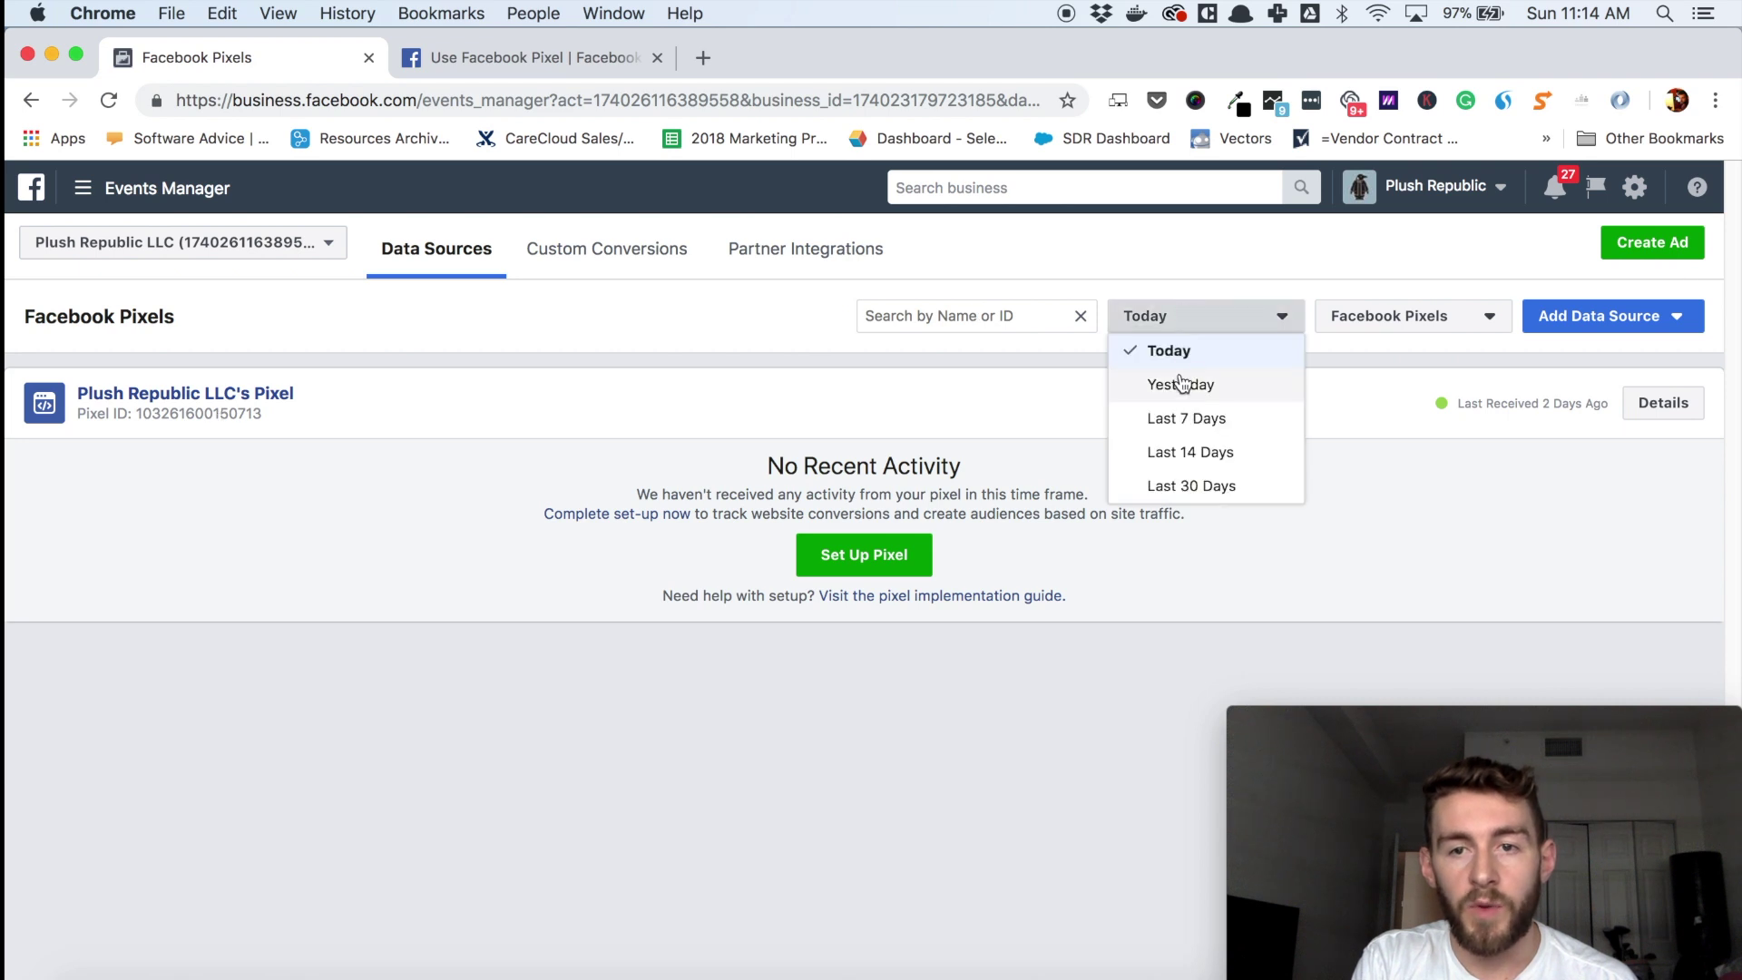
click(1175, 418)
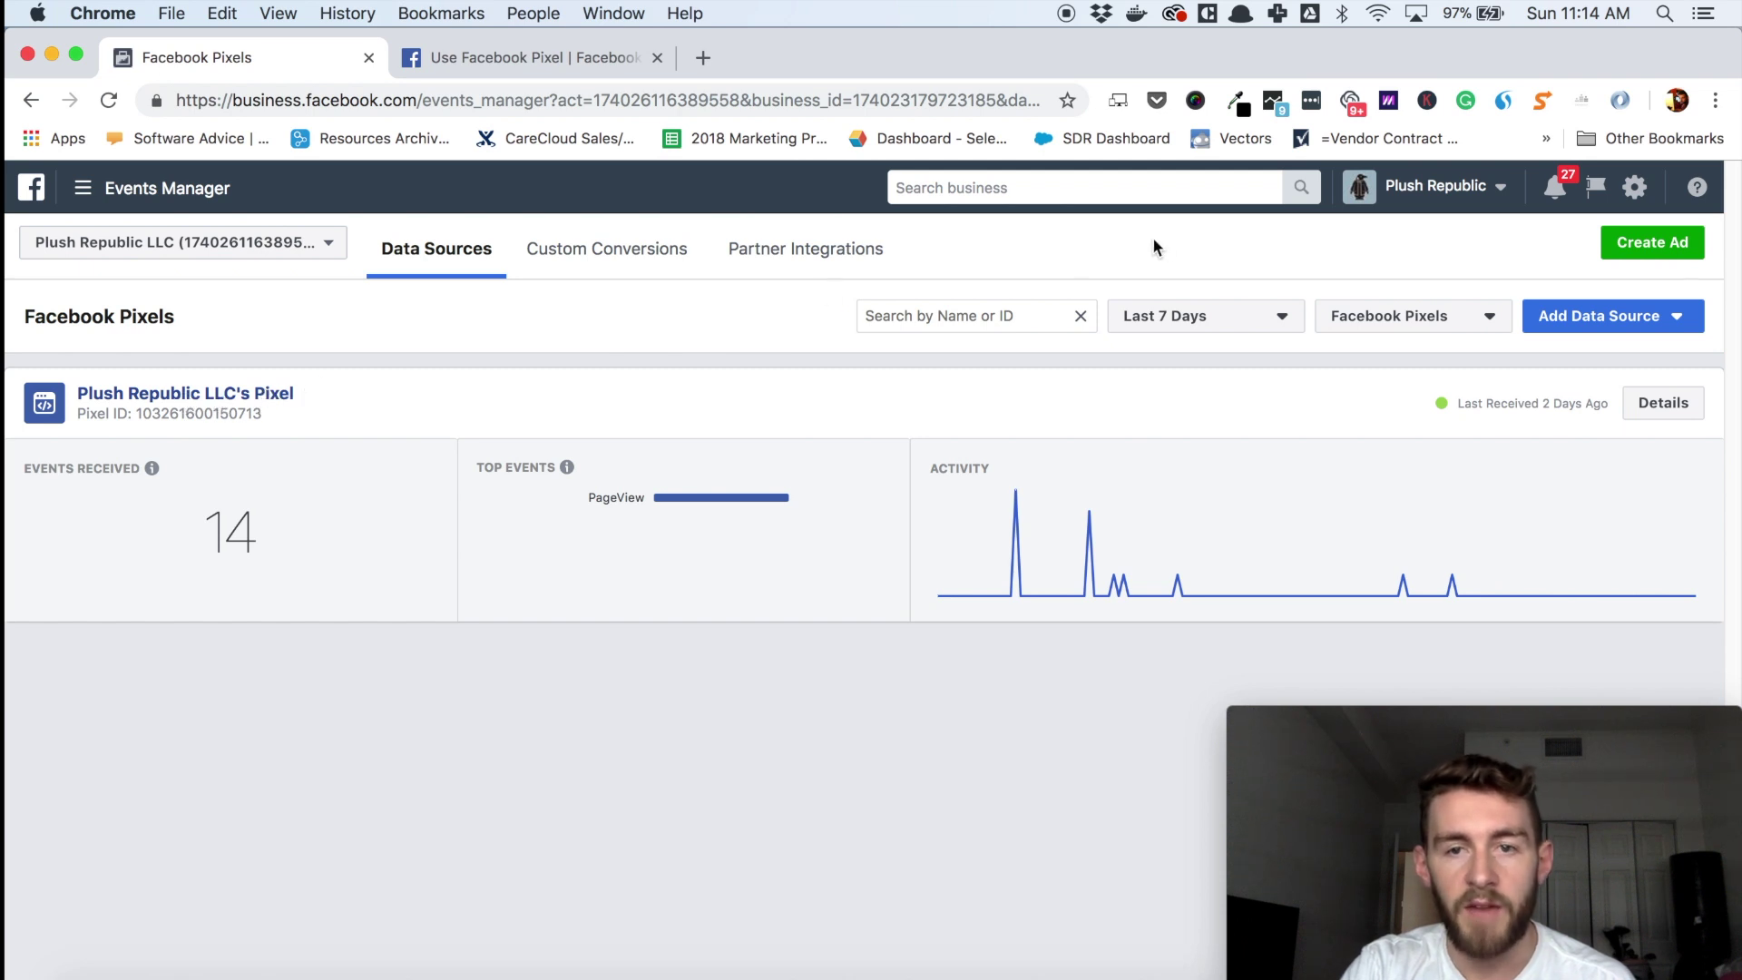
click(1141, 321)
click(1165, 346)
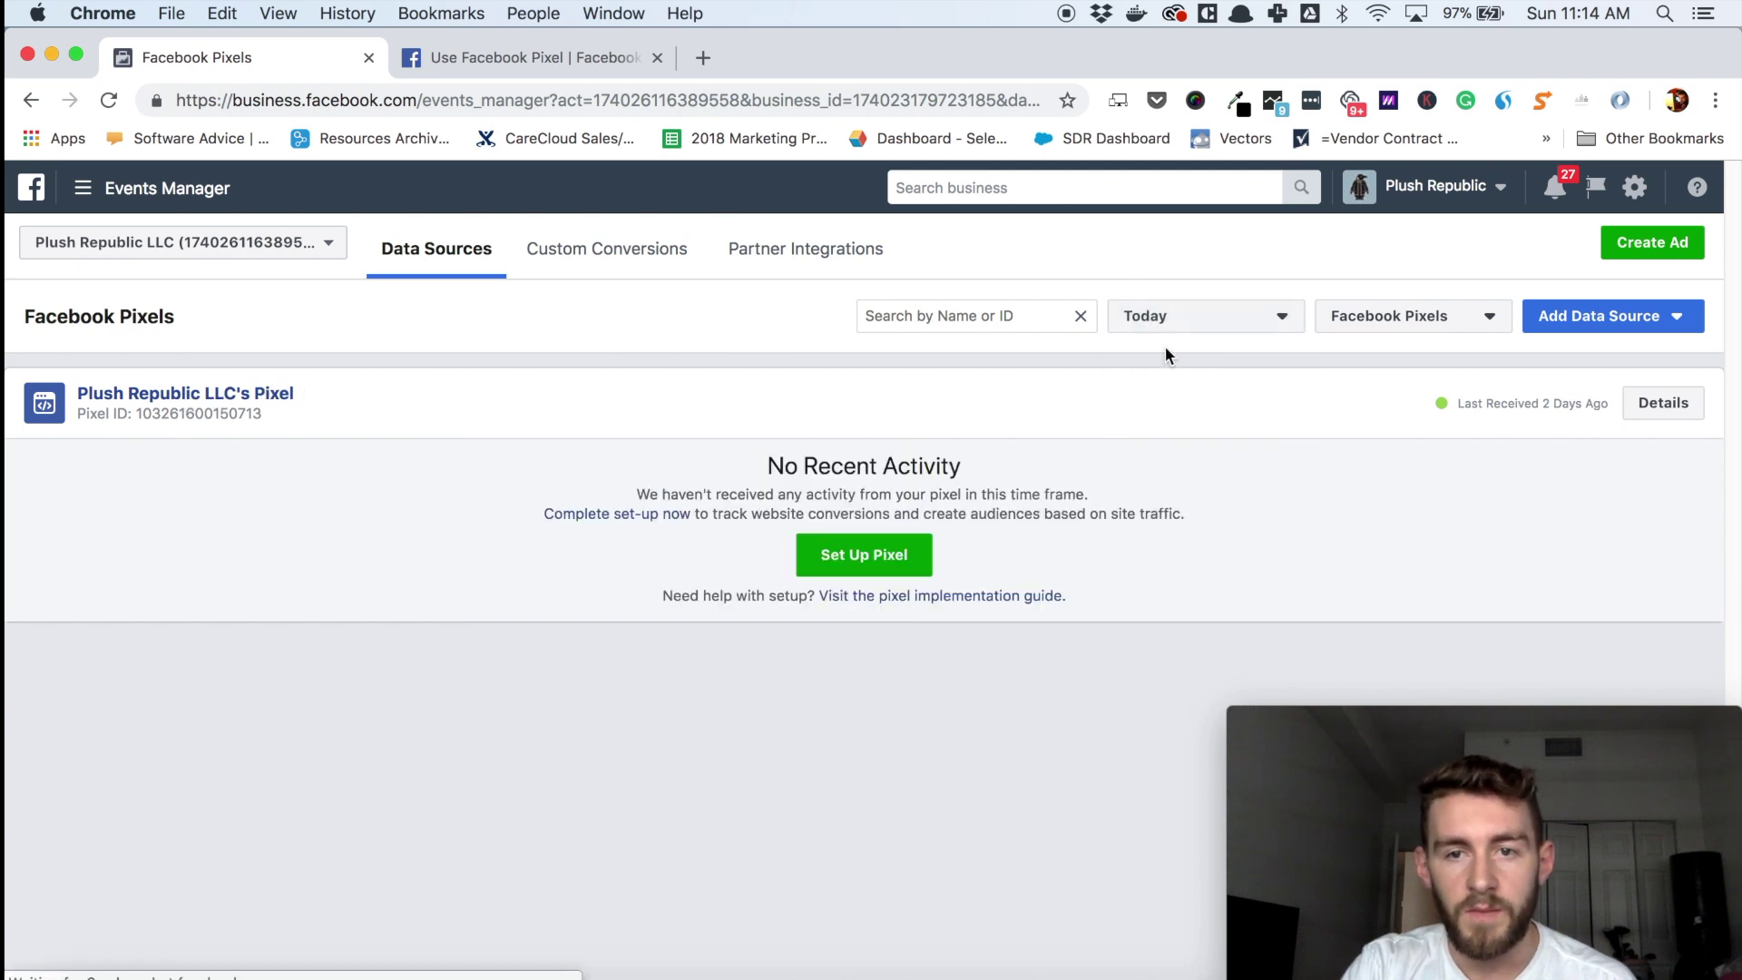
Step: Start pixel setup, browse the integration and tag manager partners, then return to setup methods
click(878, 570)
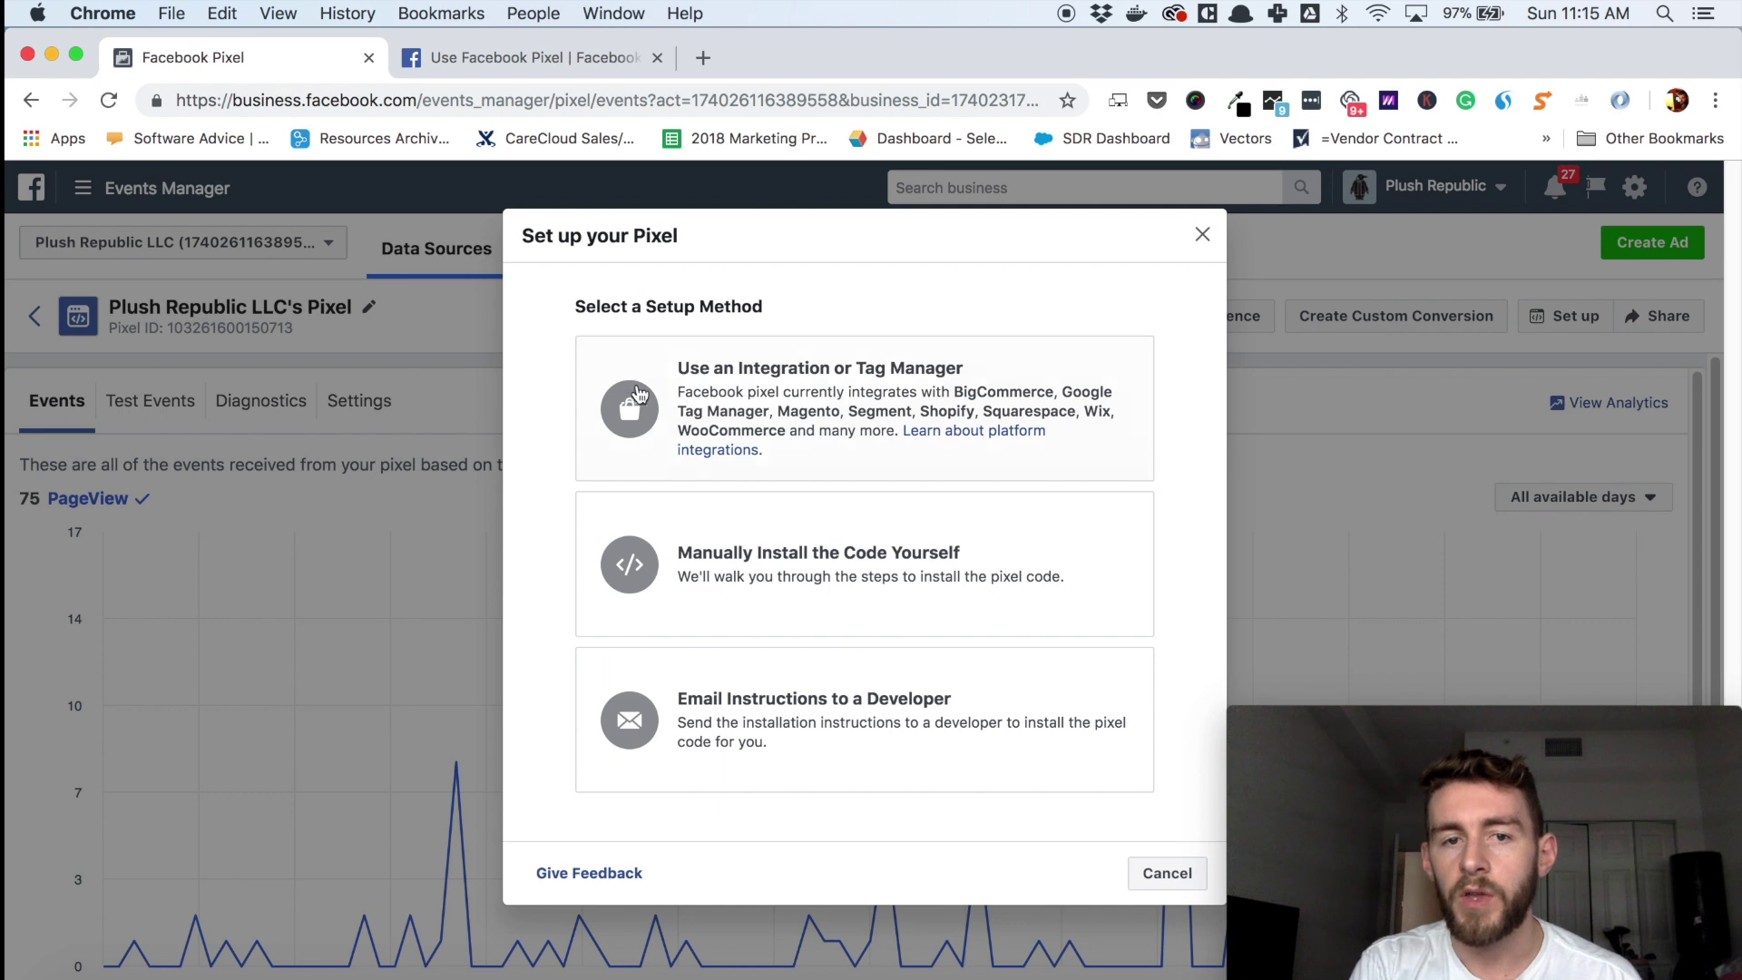
click(640, 404)
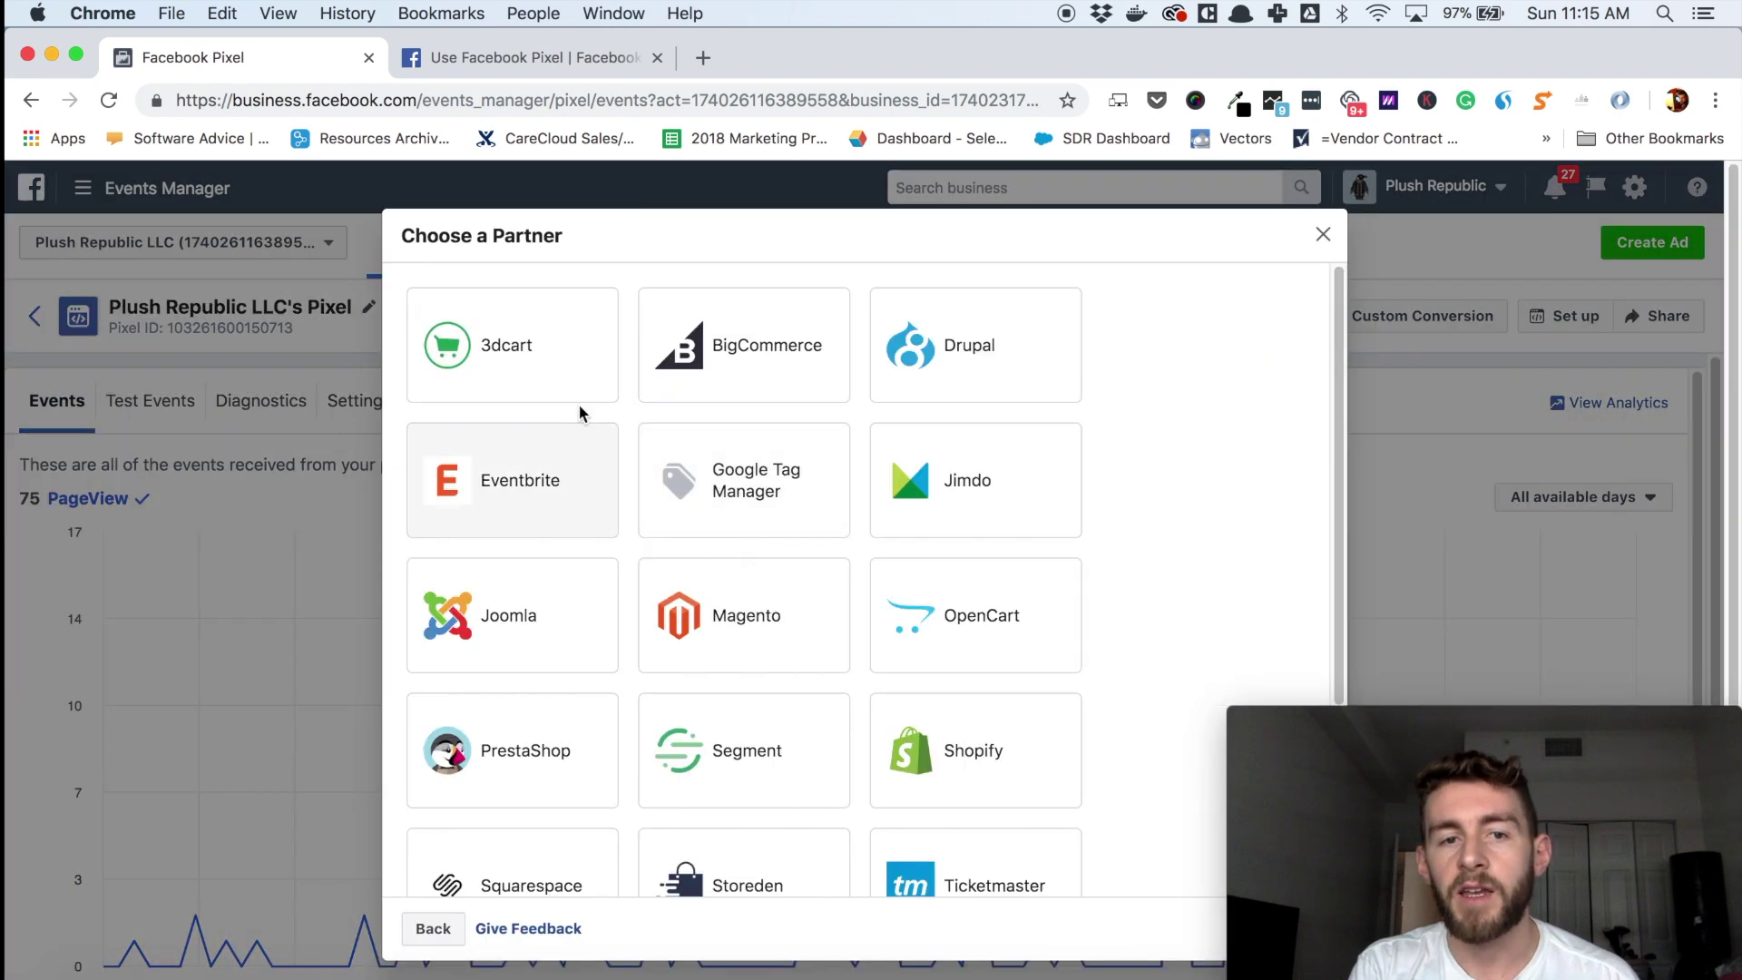
scroll(579, 409, down, 1)
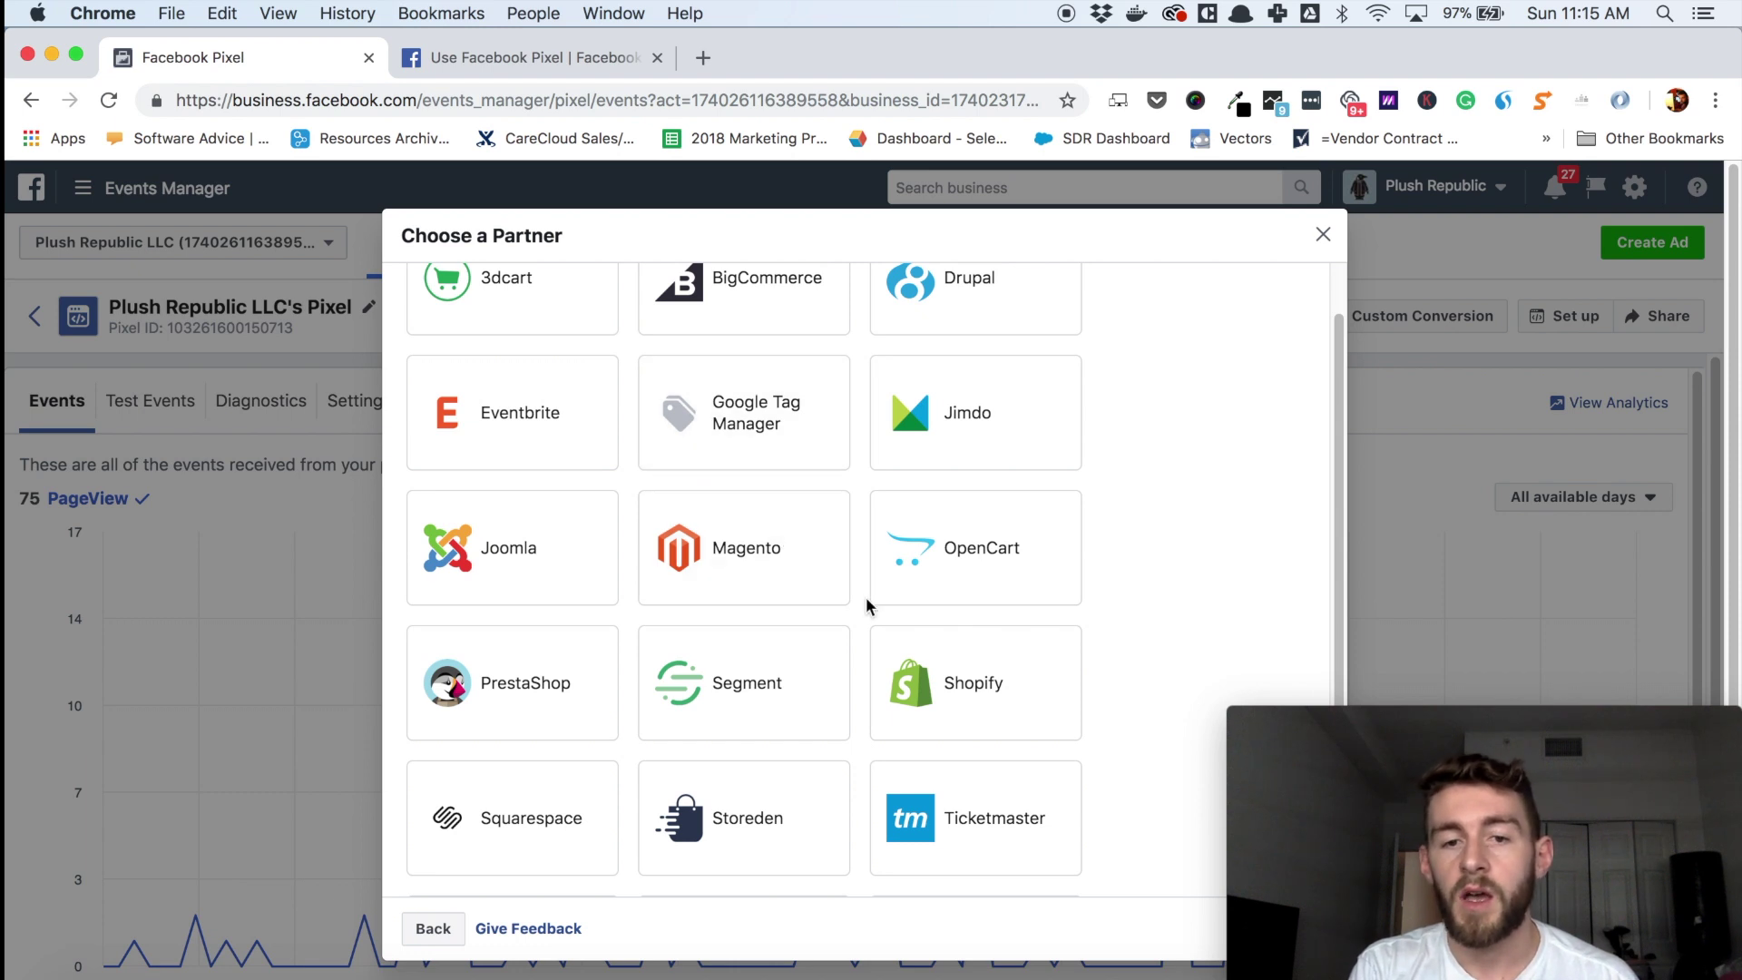
scroll(810, 670, up, 2)
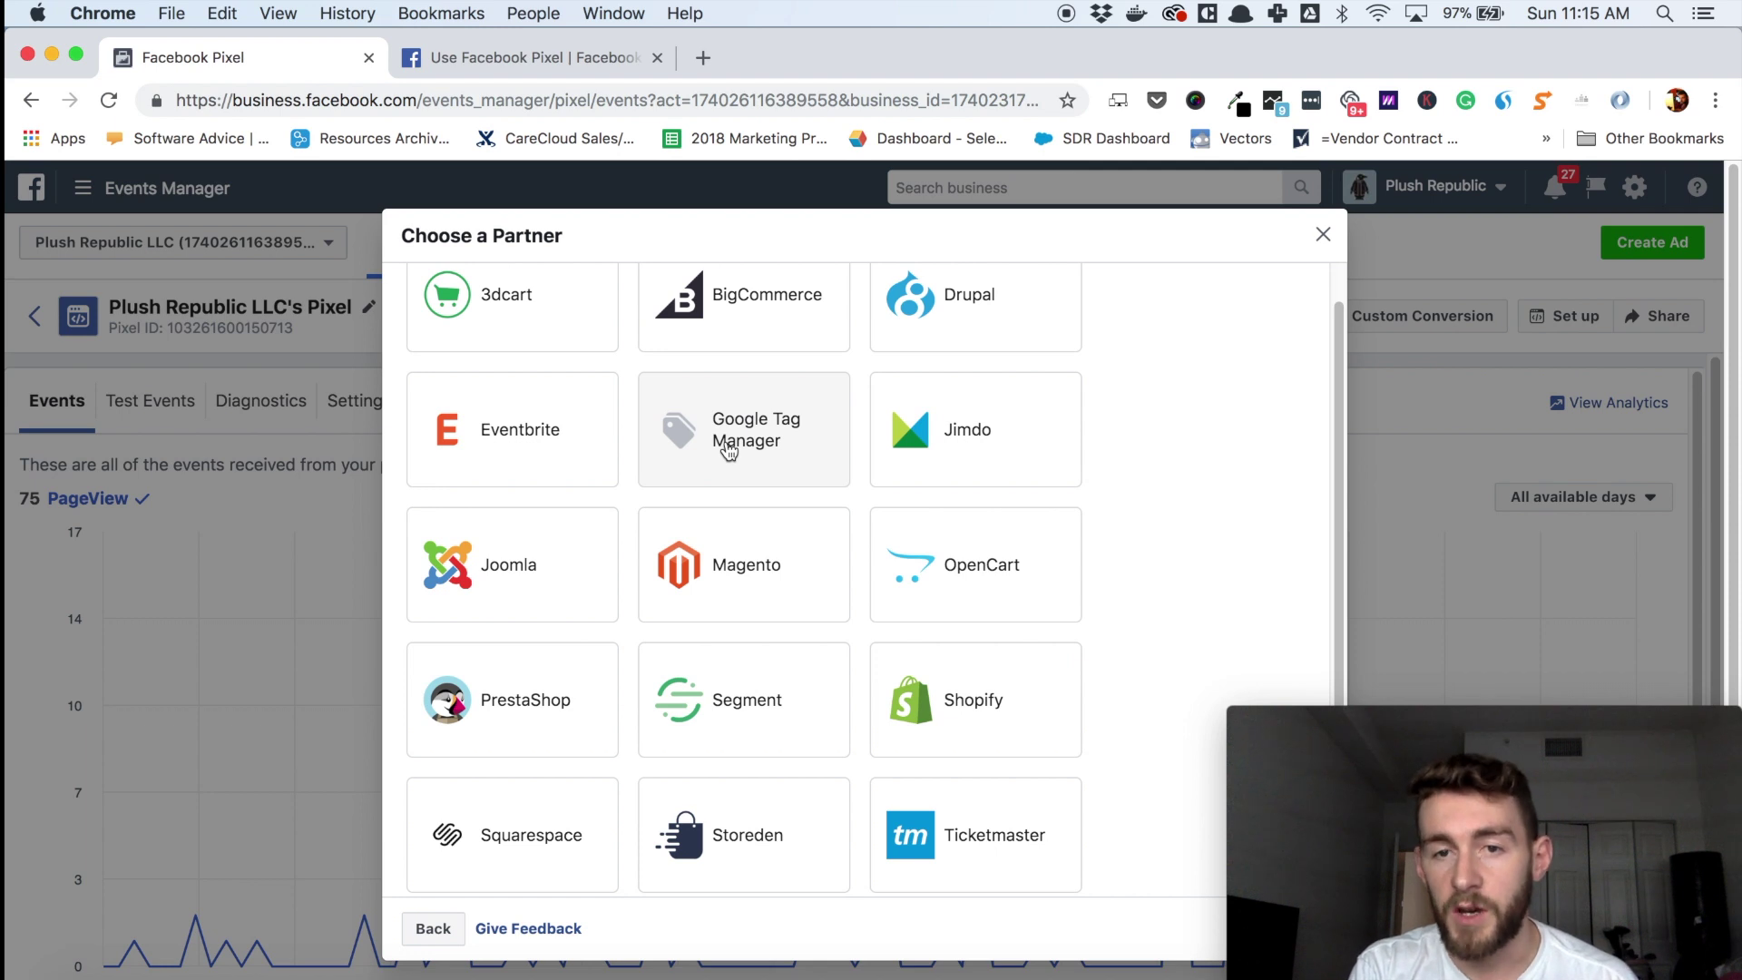
scroll(1151, 345, down, 3)
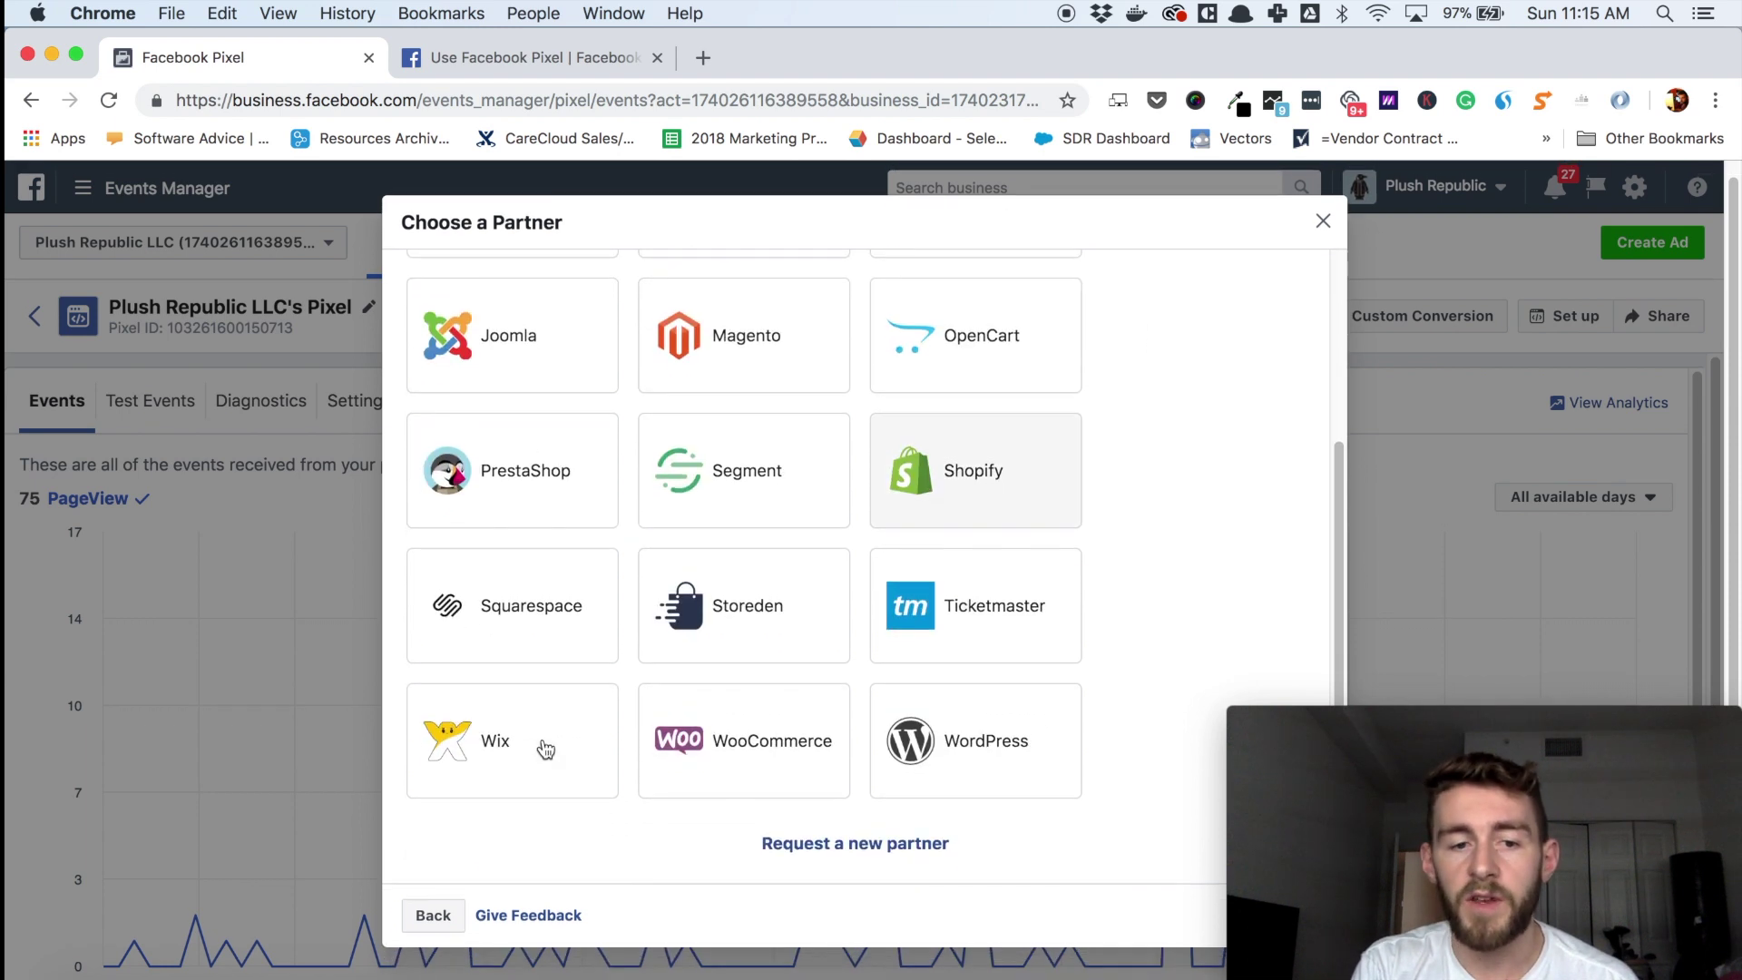
click(430, 916)
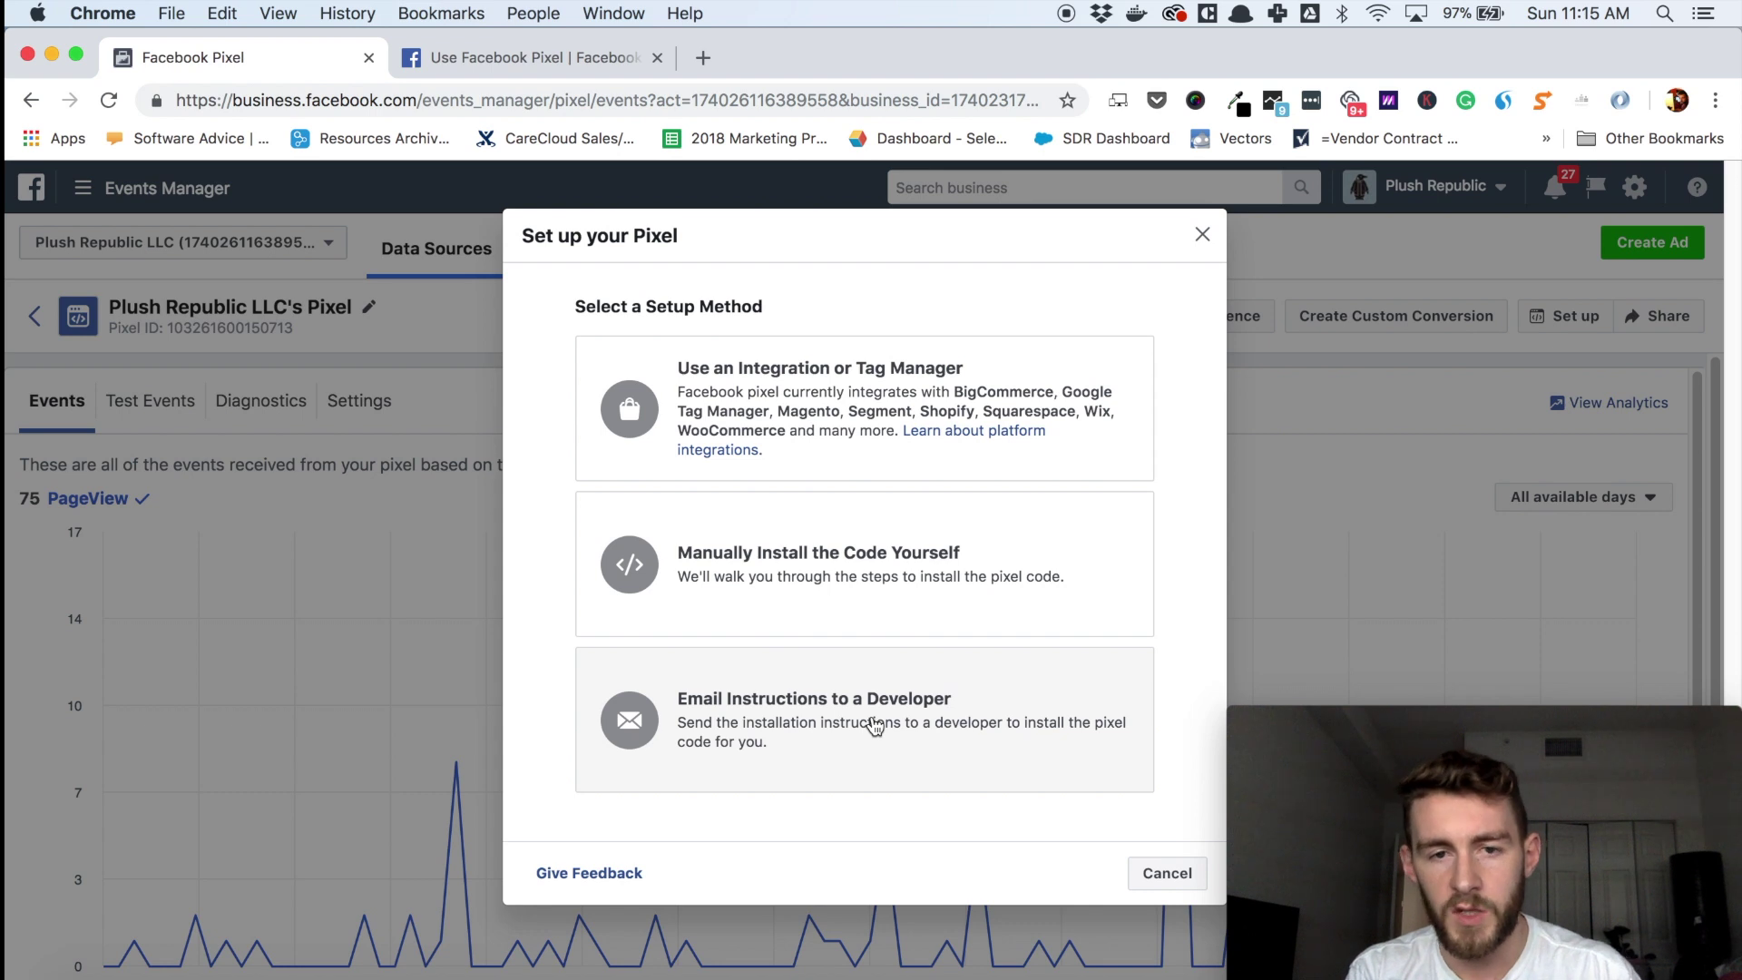
Step: Choose manual code installation and scroll through the displayed pixel base code
click(758, 571)
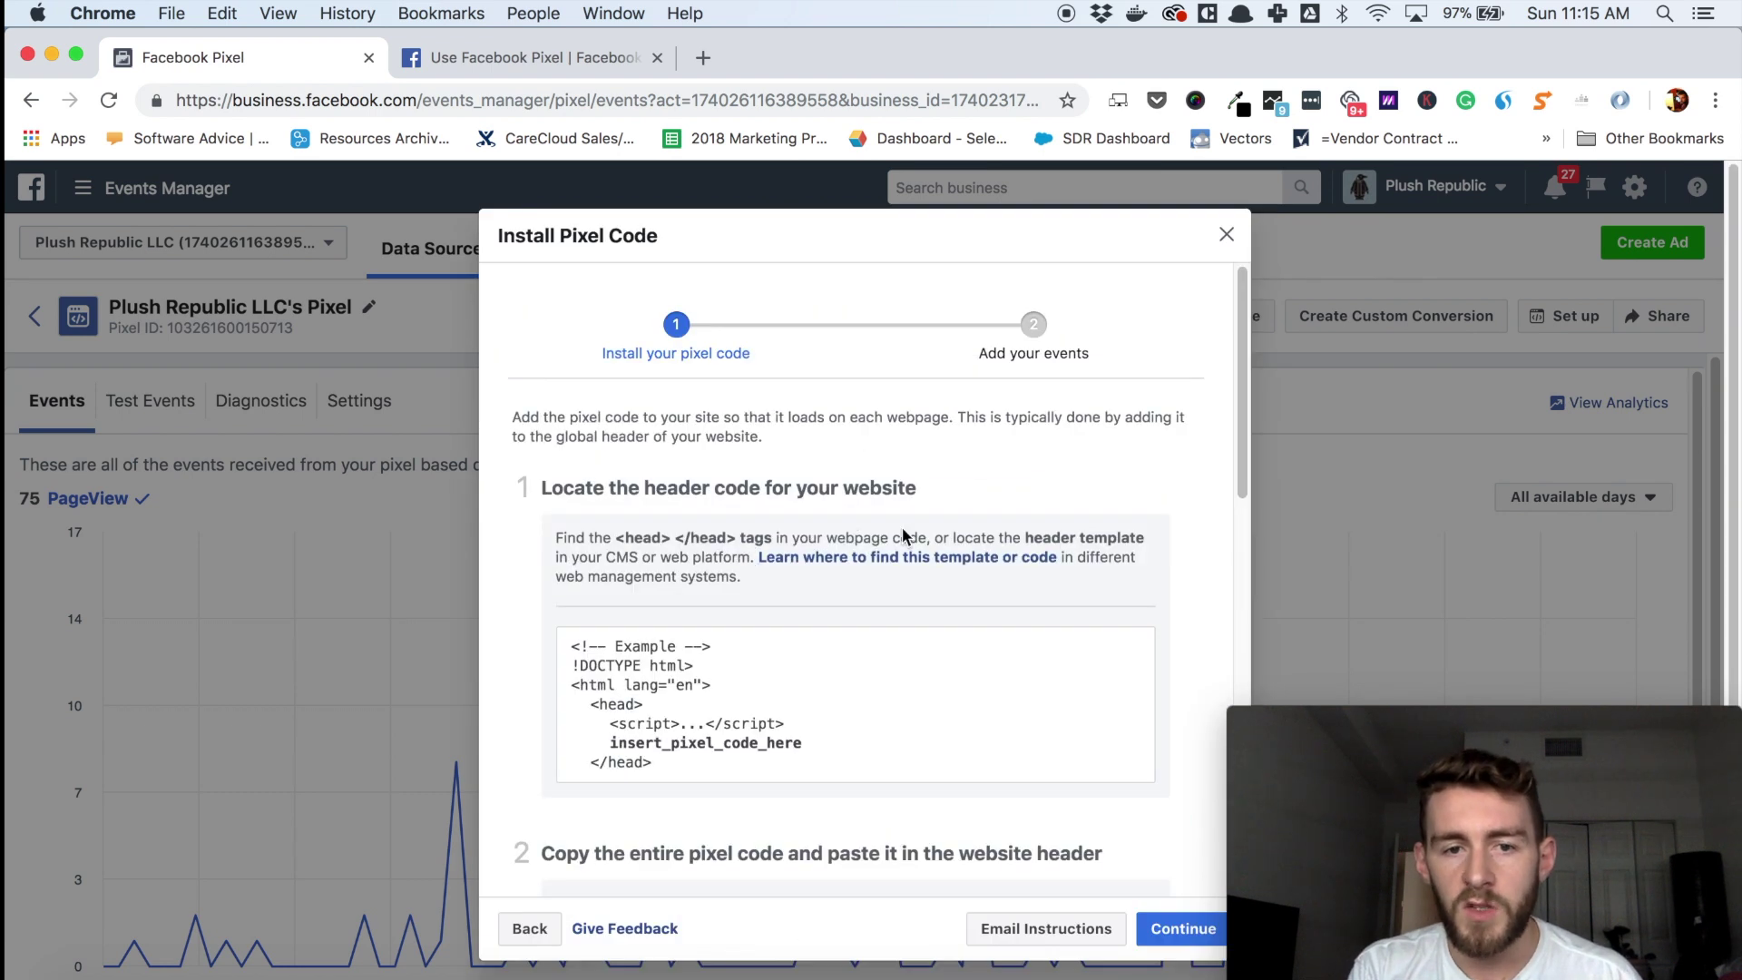
scroll(902, 535, down, 1)
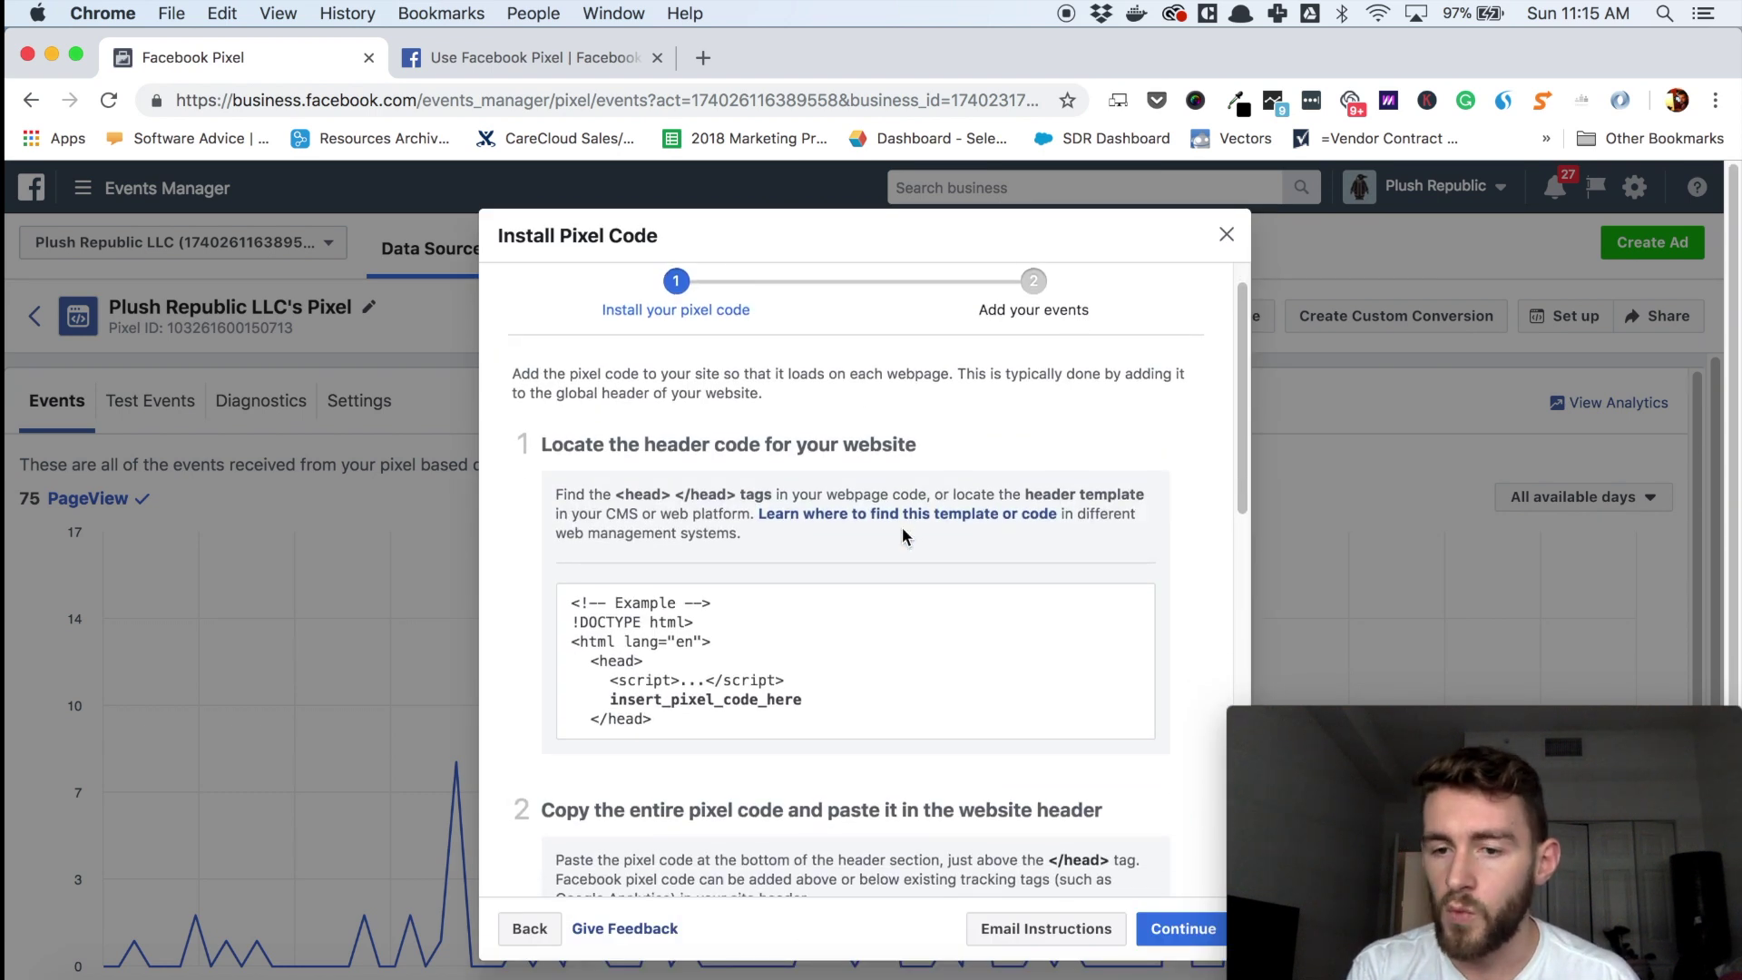
scroll(902, 536, down, 2)
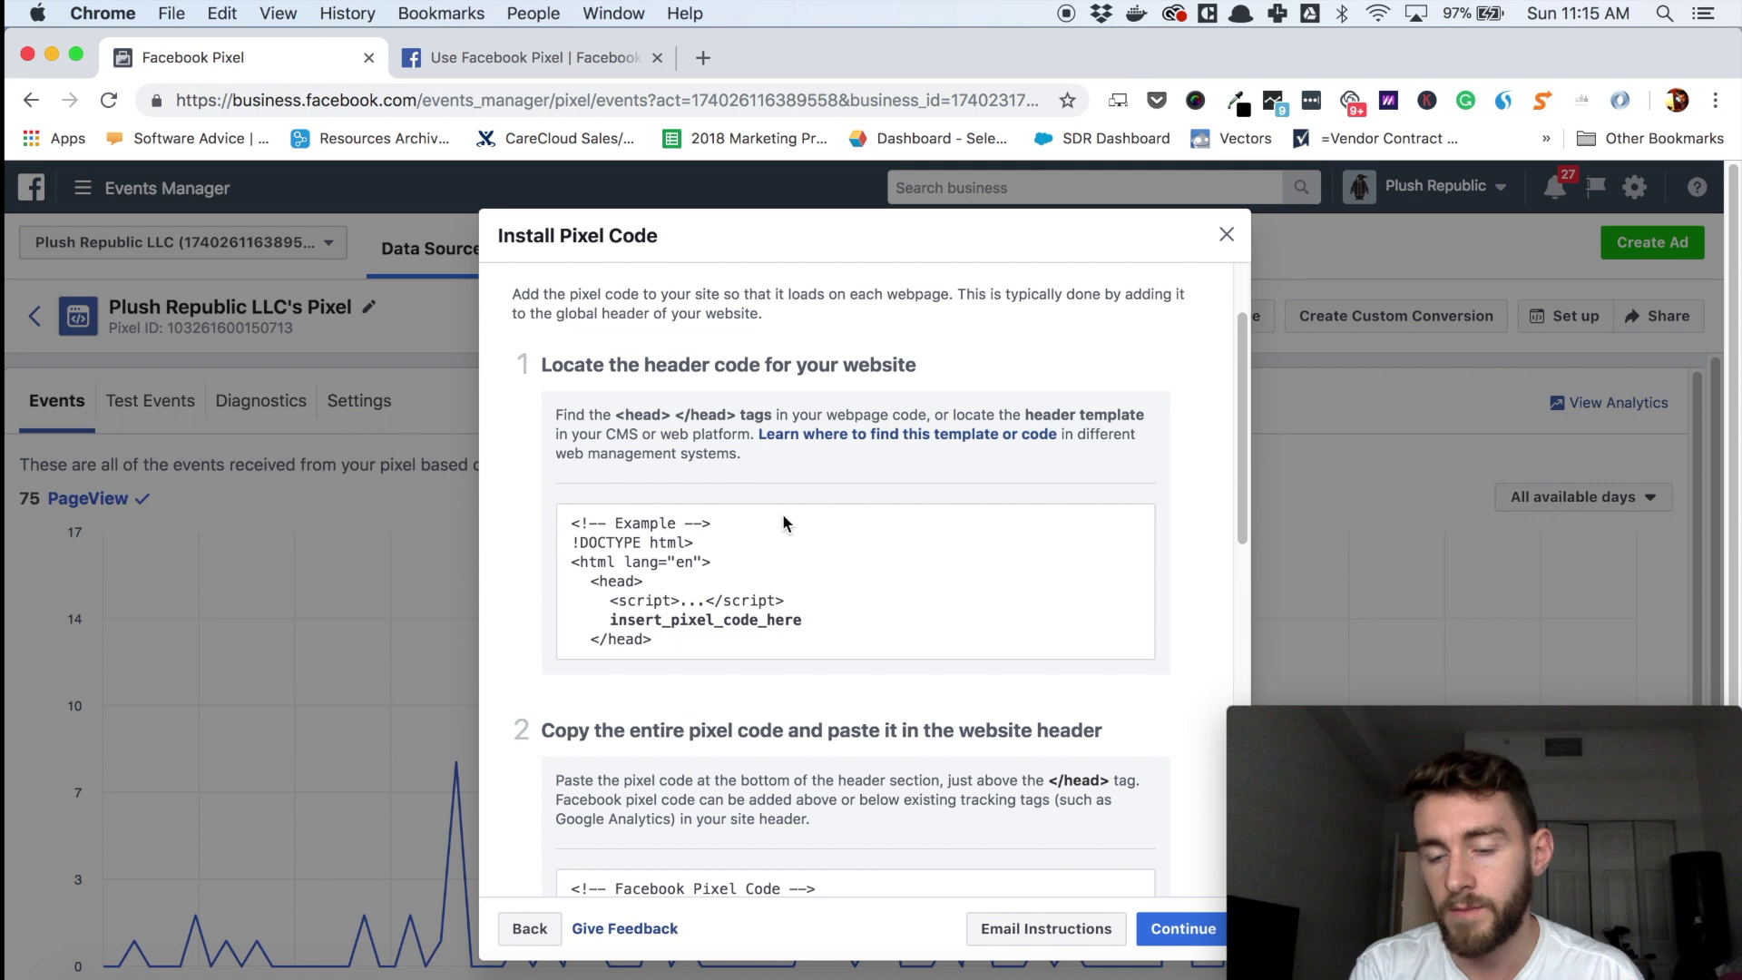
scroll(782, 514, down, 8)
scroll(782, 513, down, 2)
mouse_move(782, 514)
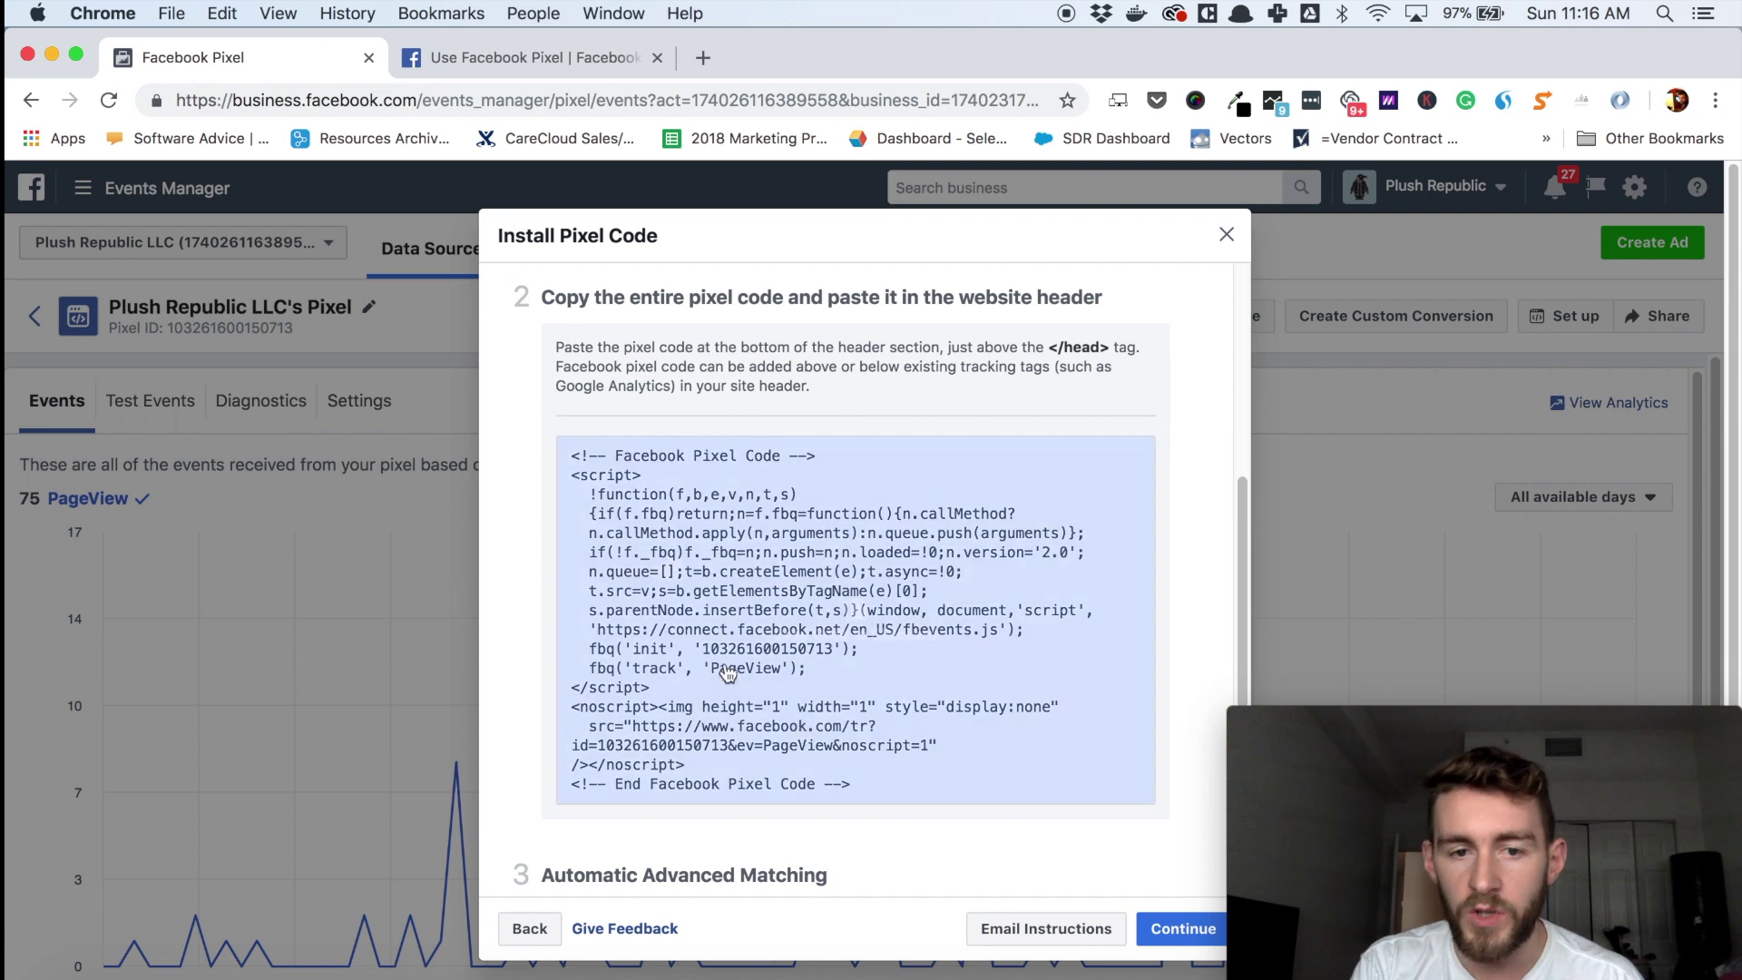
Step: Finish reviewing the pixel code instructions and continue to the Add your events step
scroll(1190, 501, down, 5)
scroll(1180, 506, down, 6)
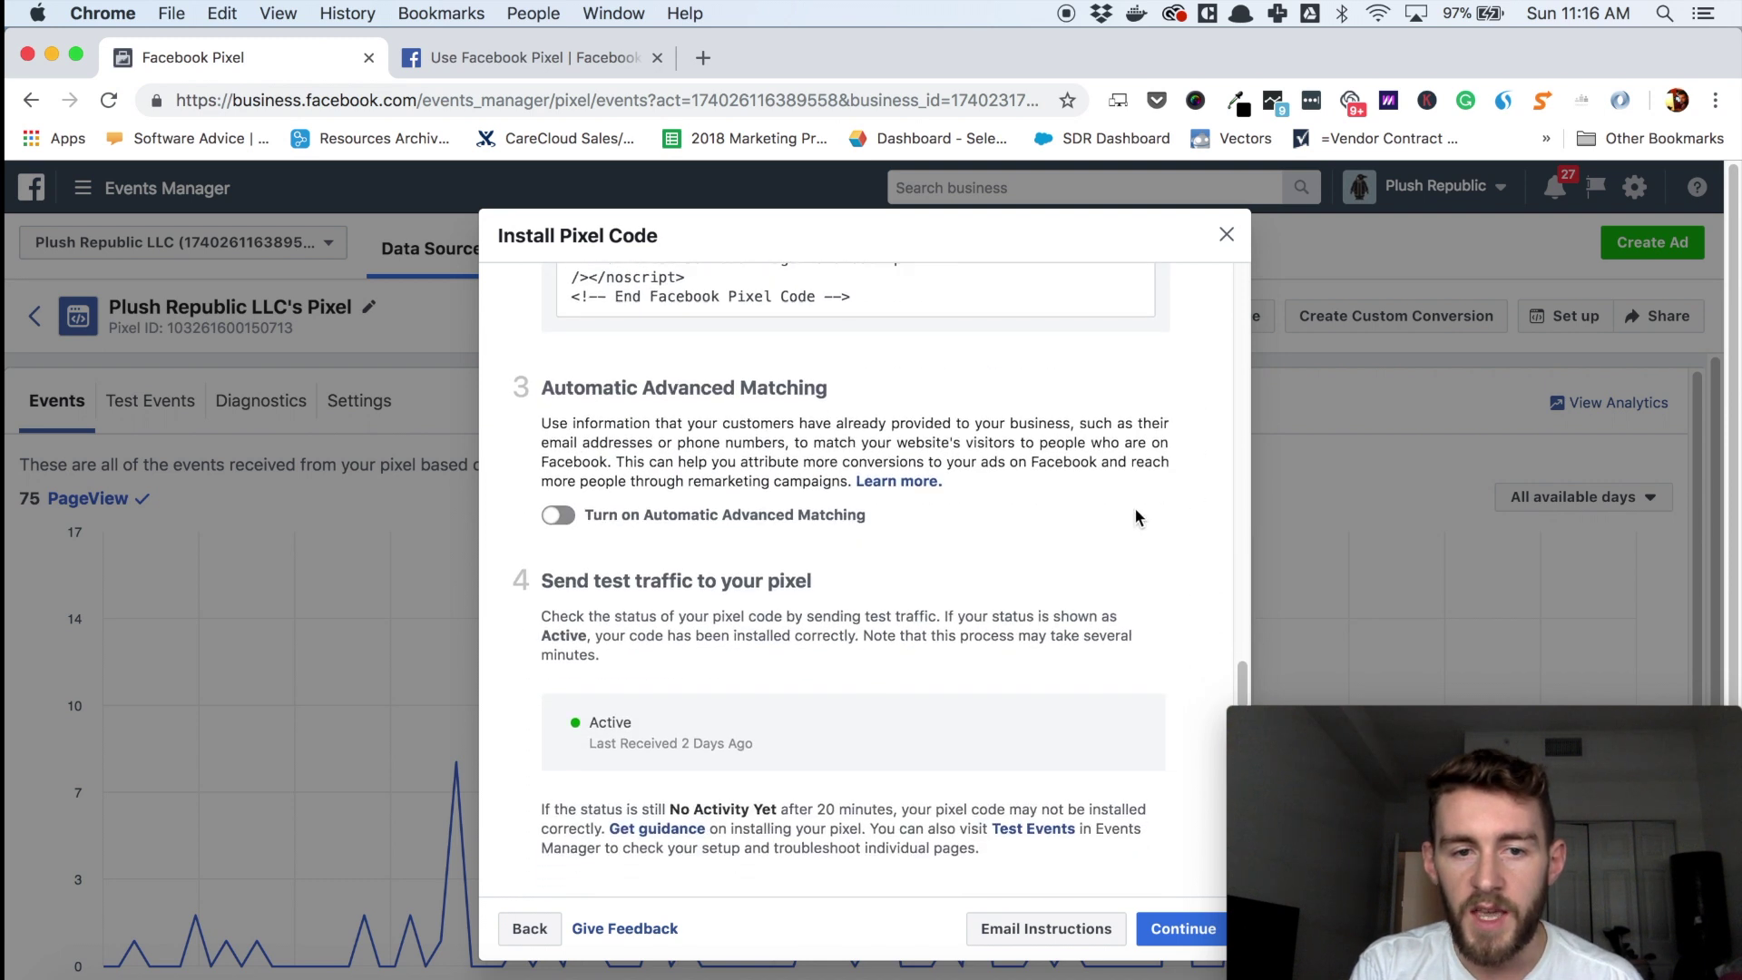
scroll(1136, 517, up, 8)
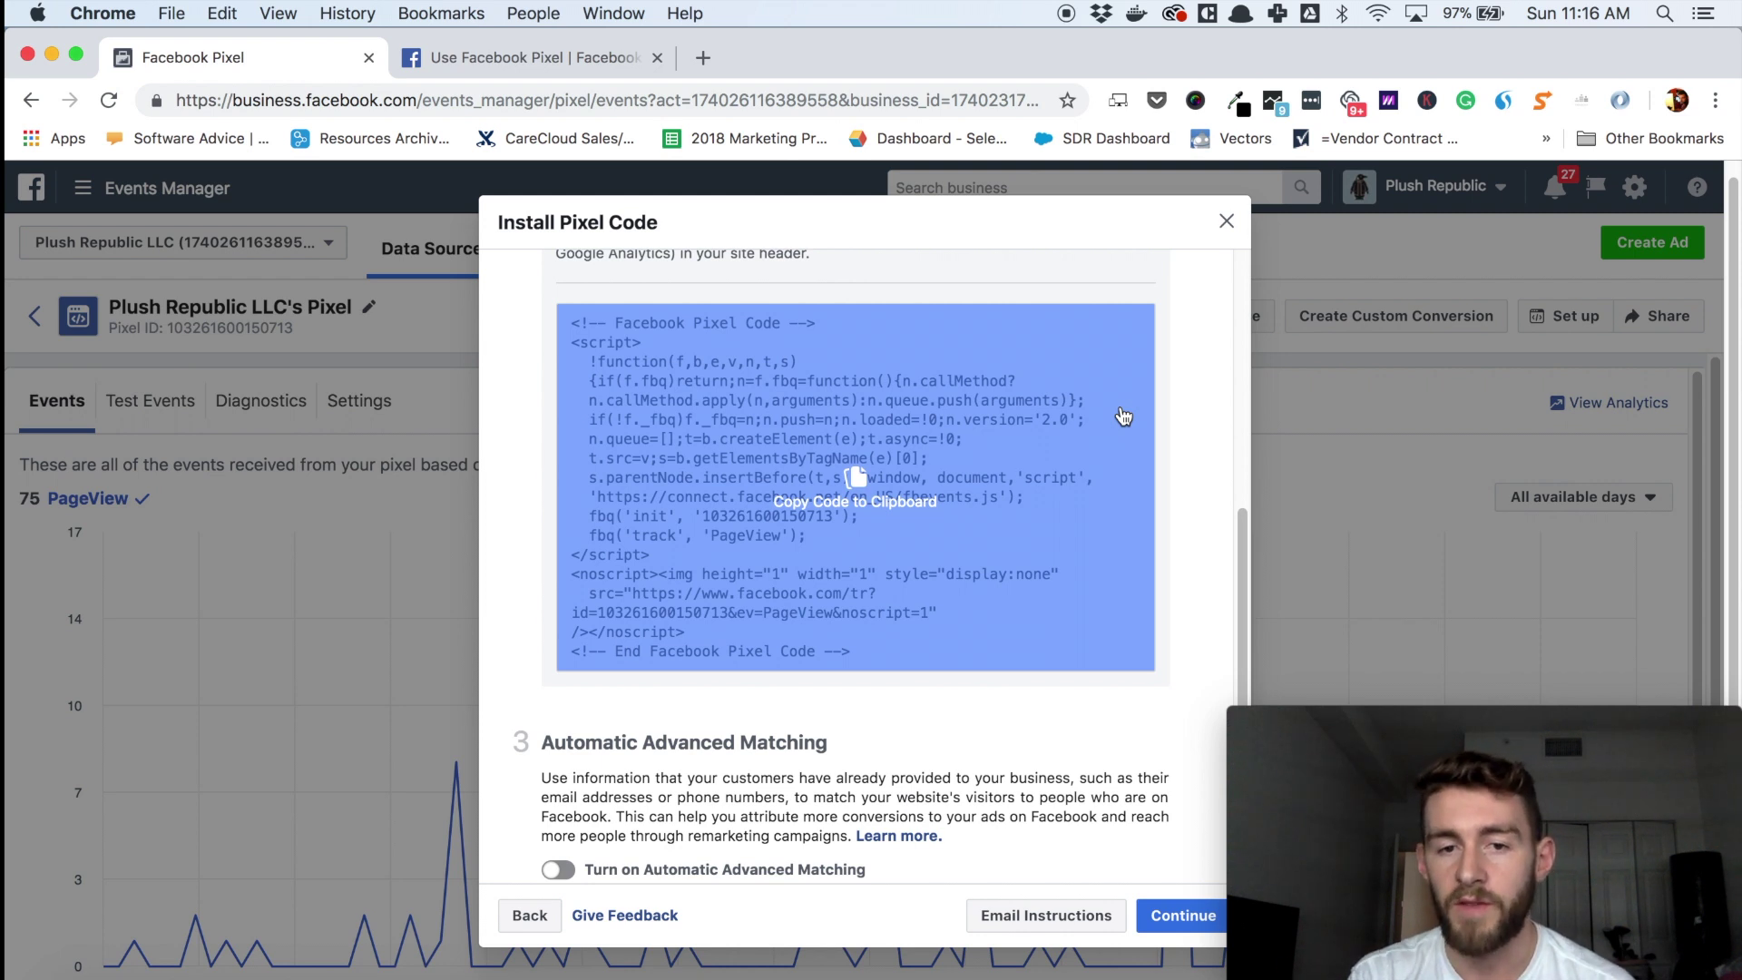
scroll(1022, 556, up, 2)
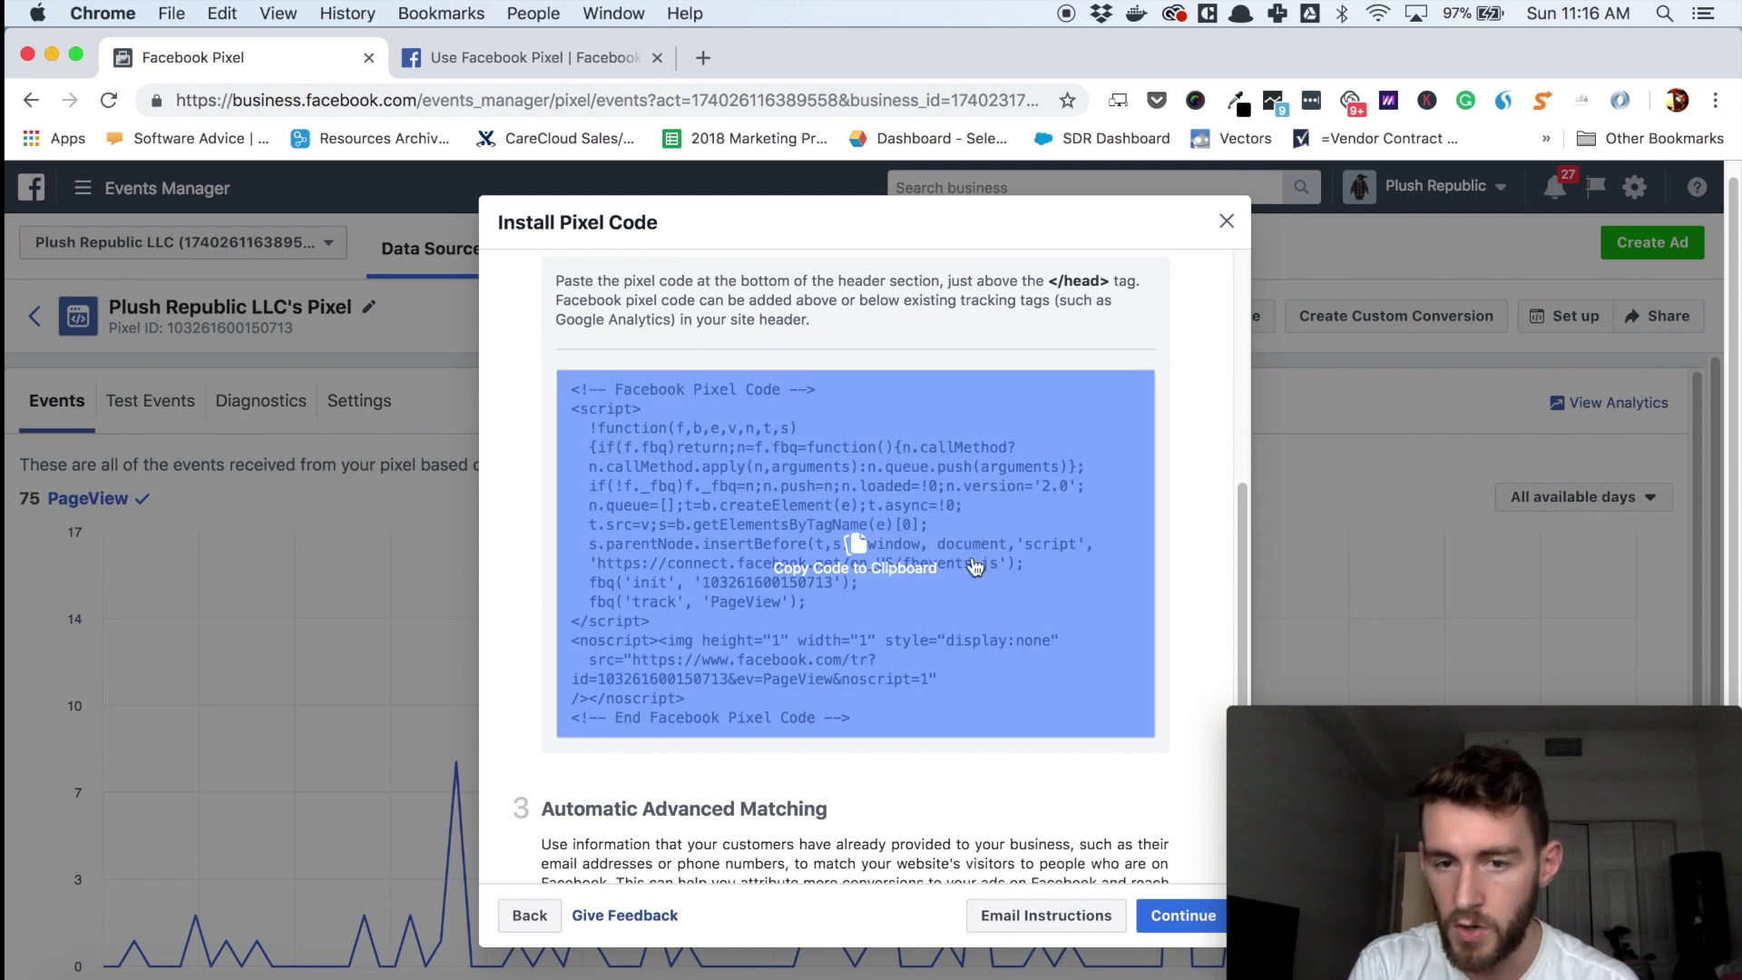
scroll(1025, 790, down, 5)
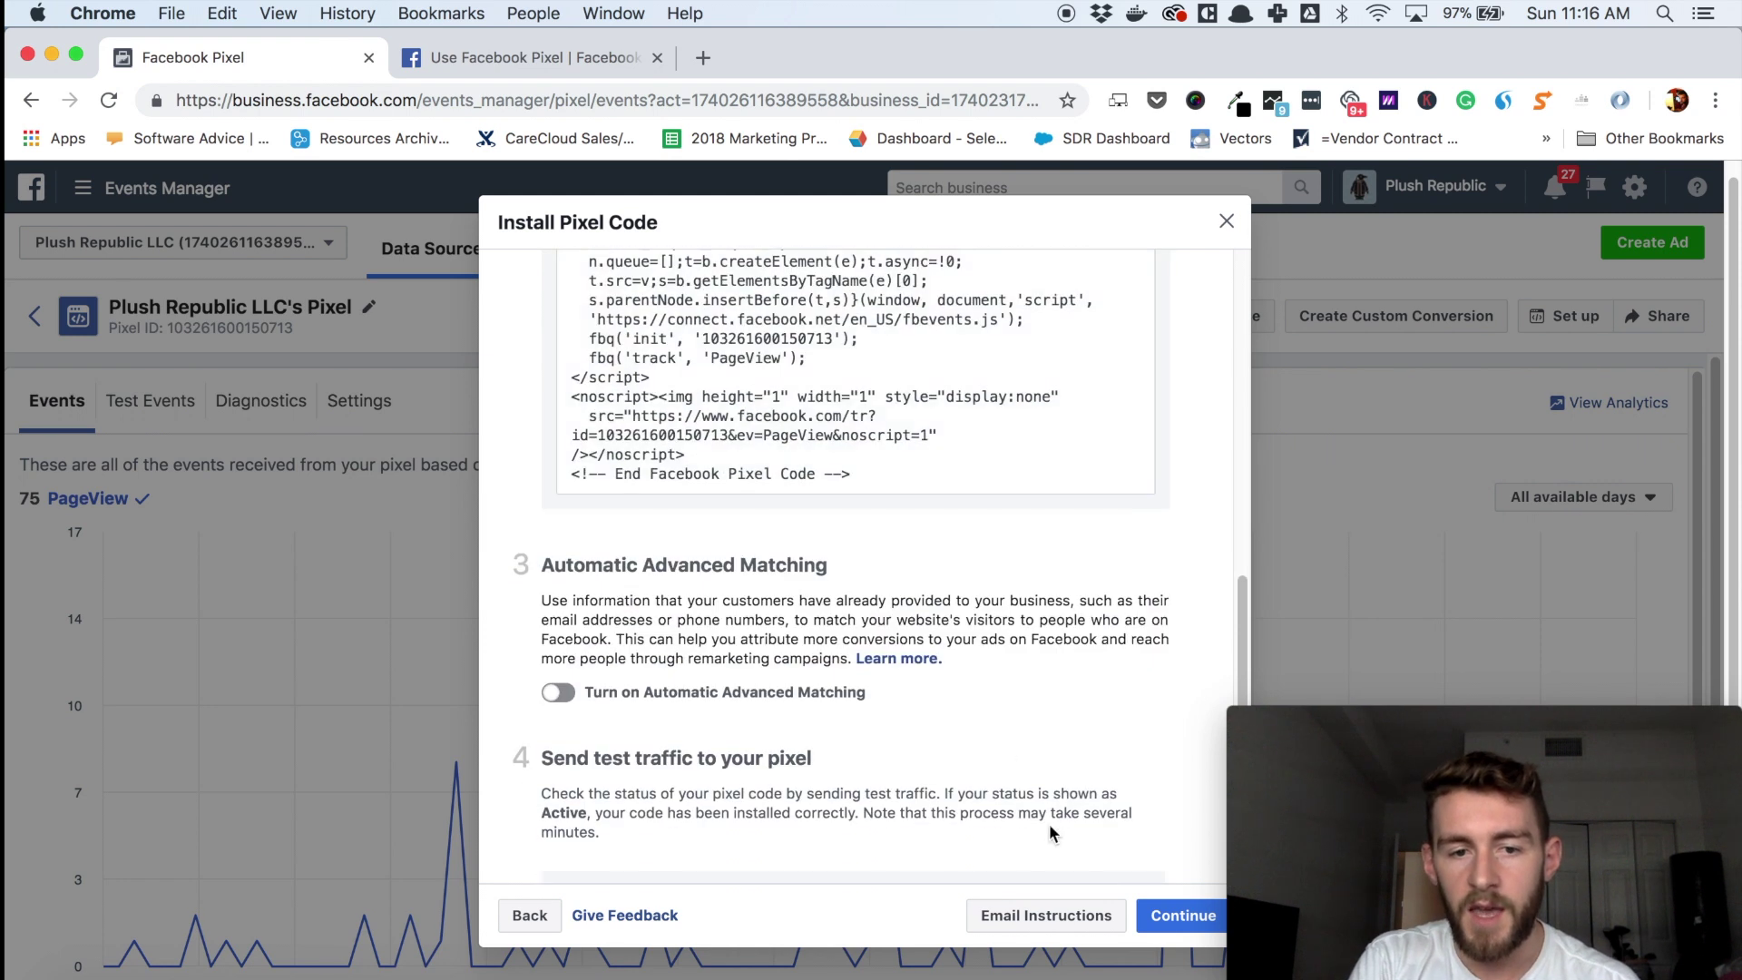
click(1174, 919)
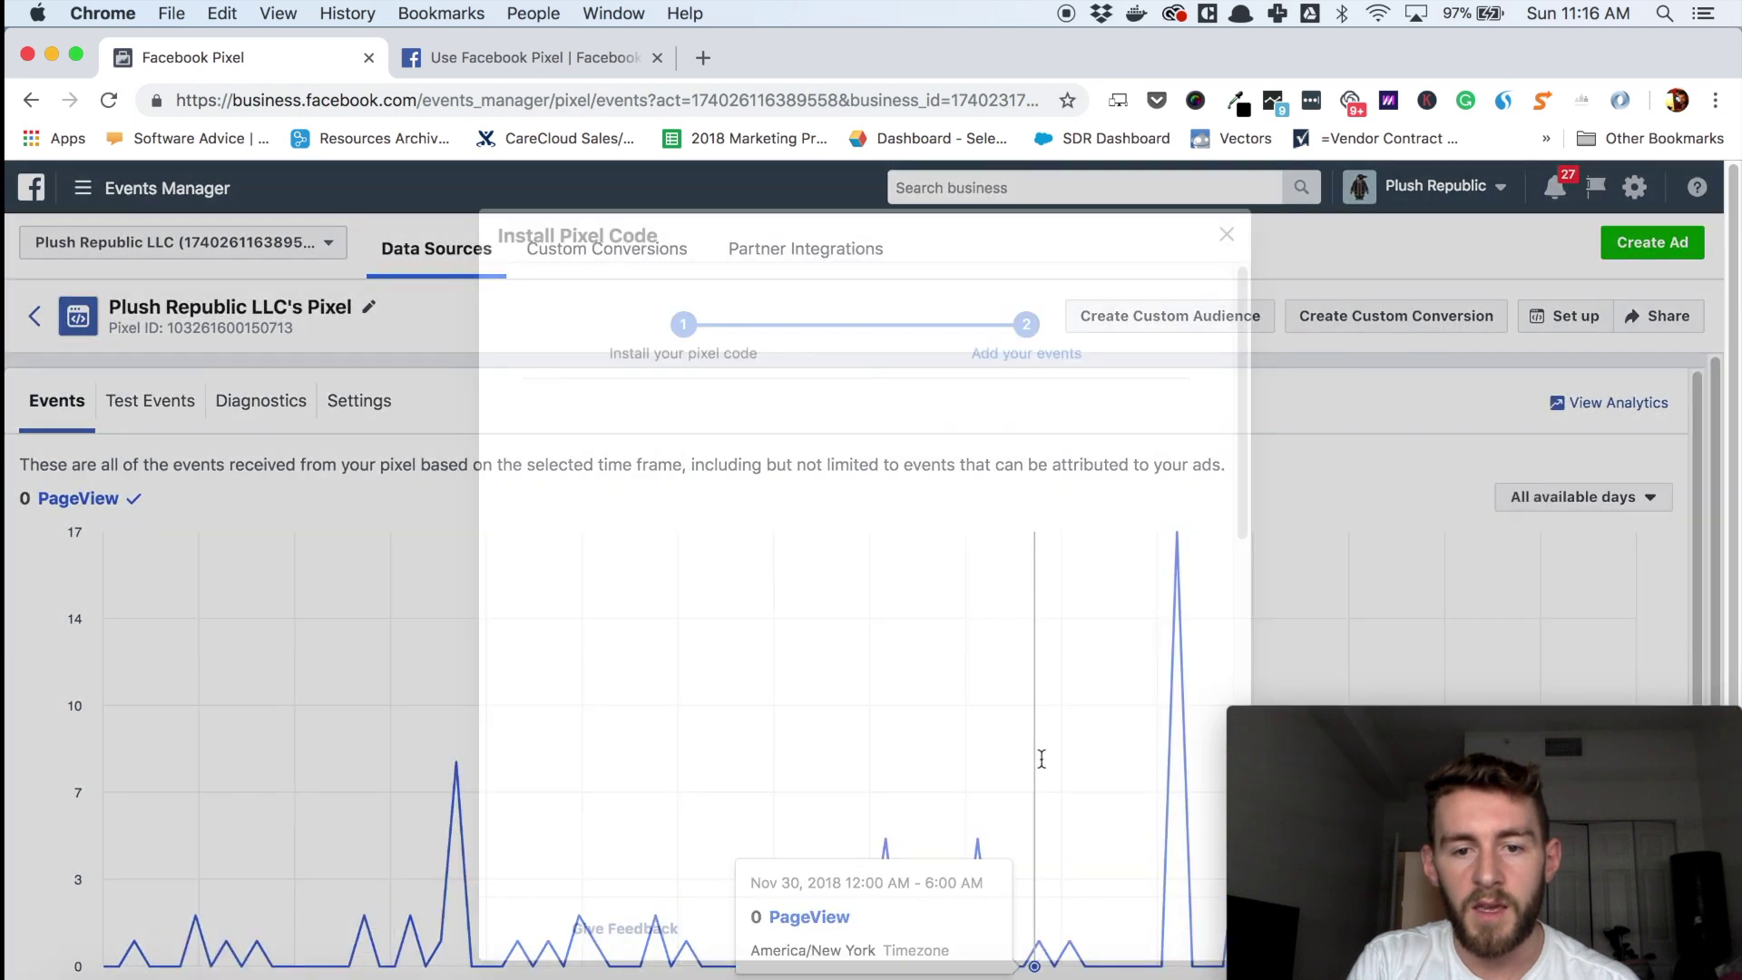
scroll(870, 665, down, 7)
scroll(753, 465, down, 4)
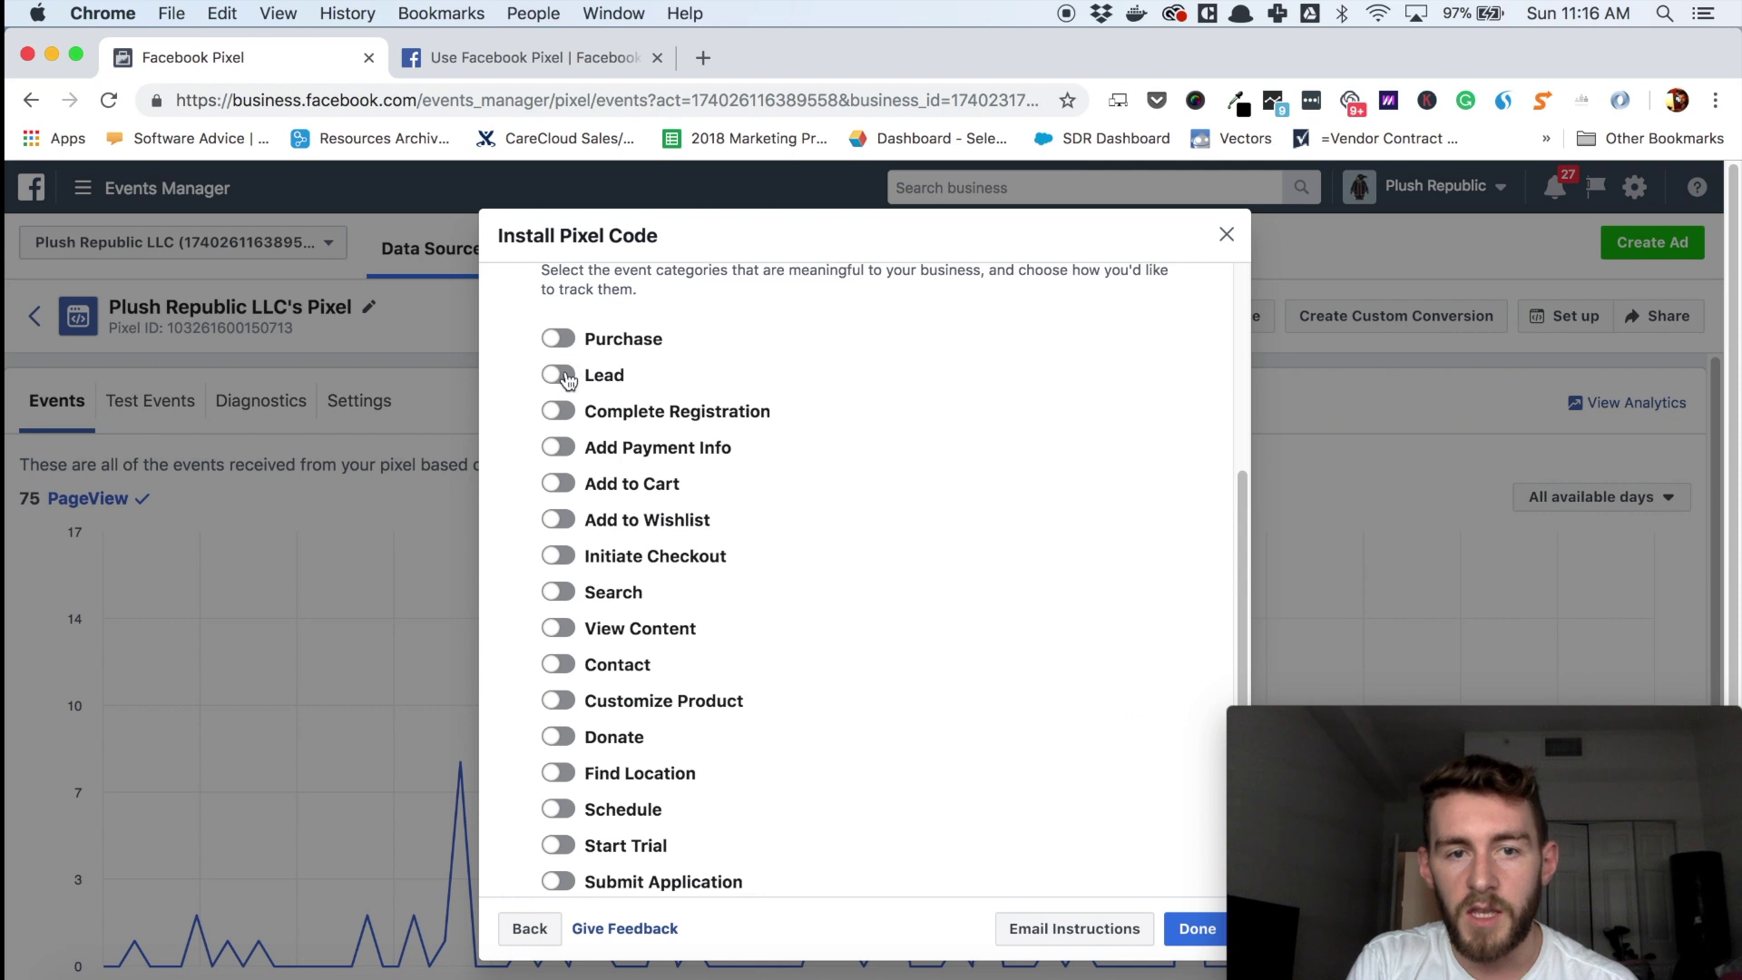
scroll(567, 413, down, 1)
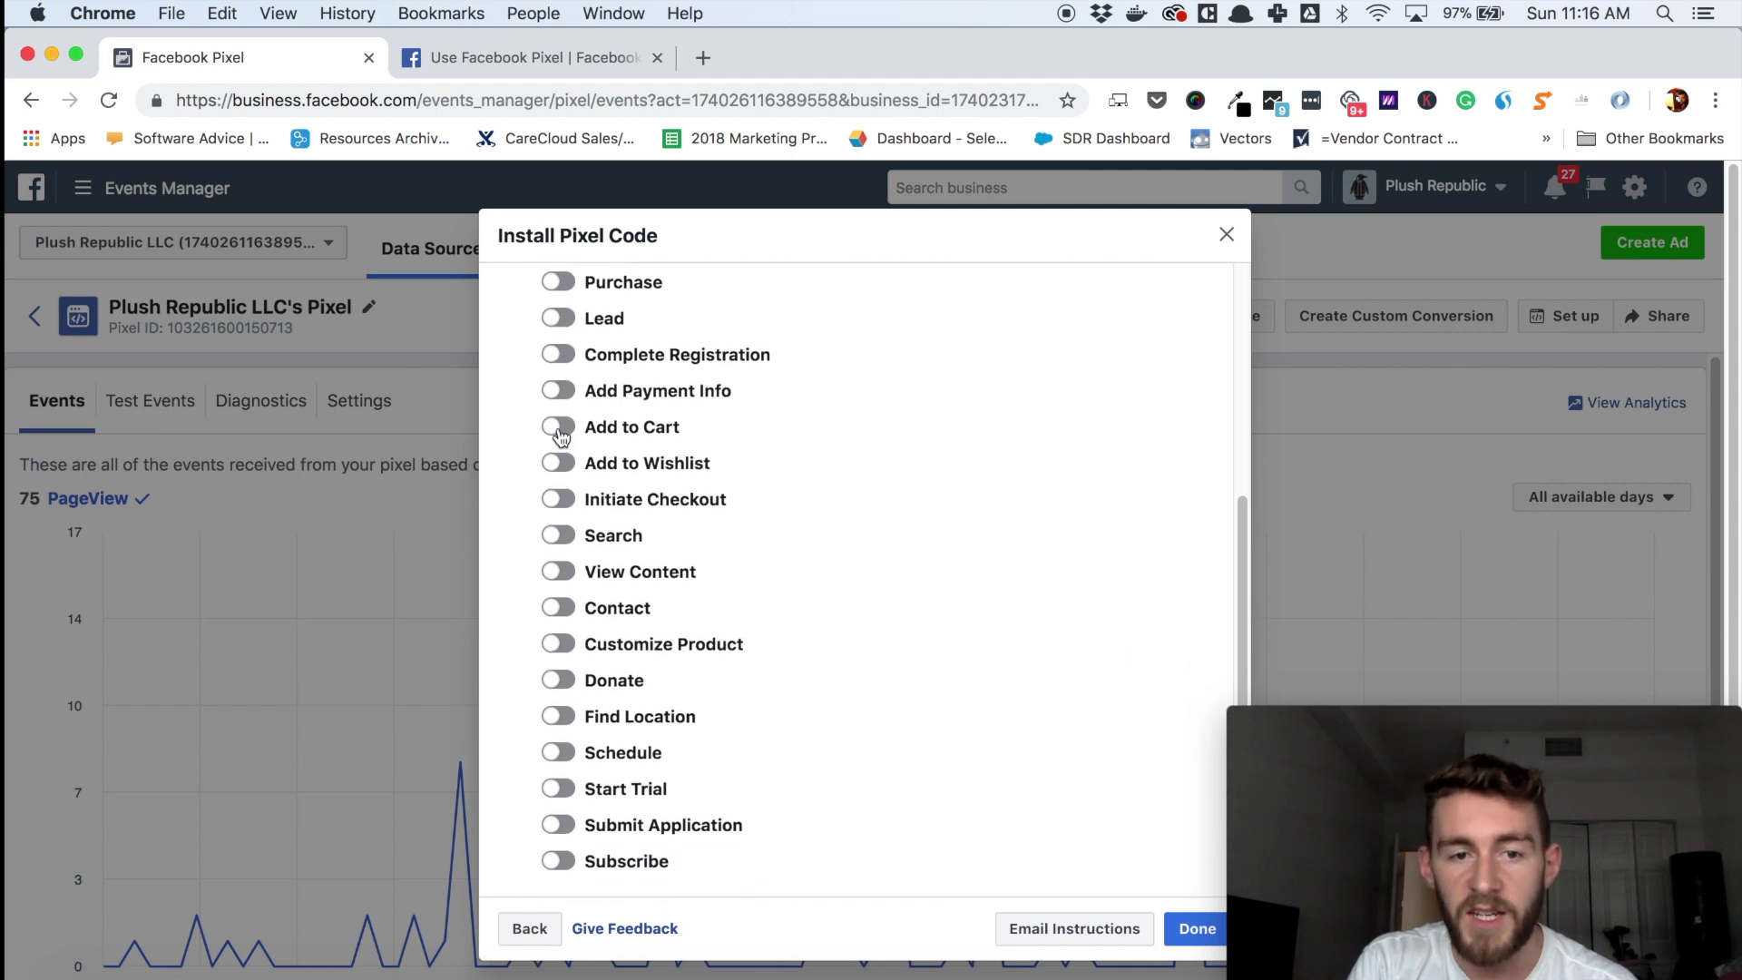
scroll(561, 437, down, 1)
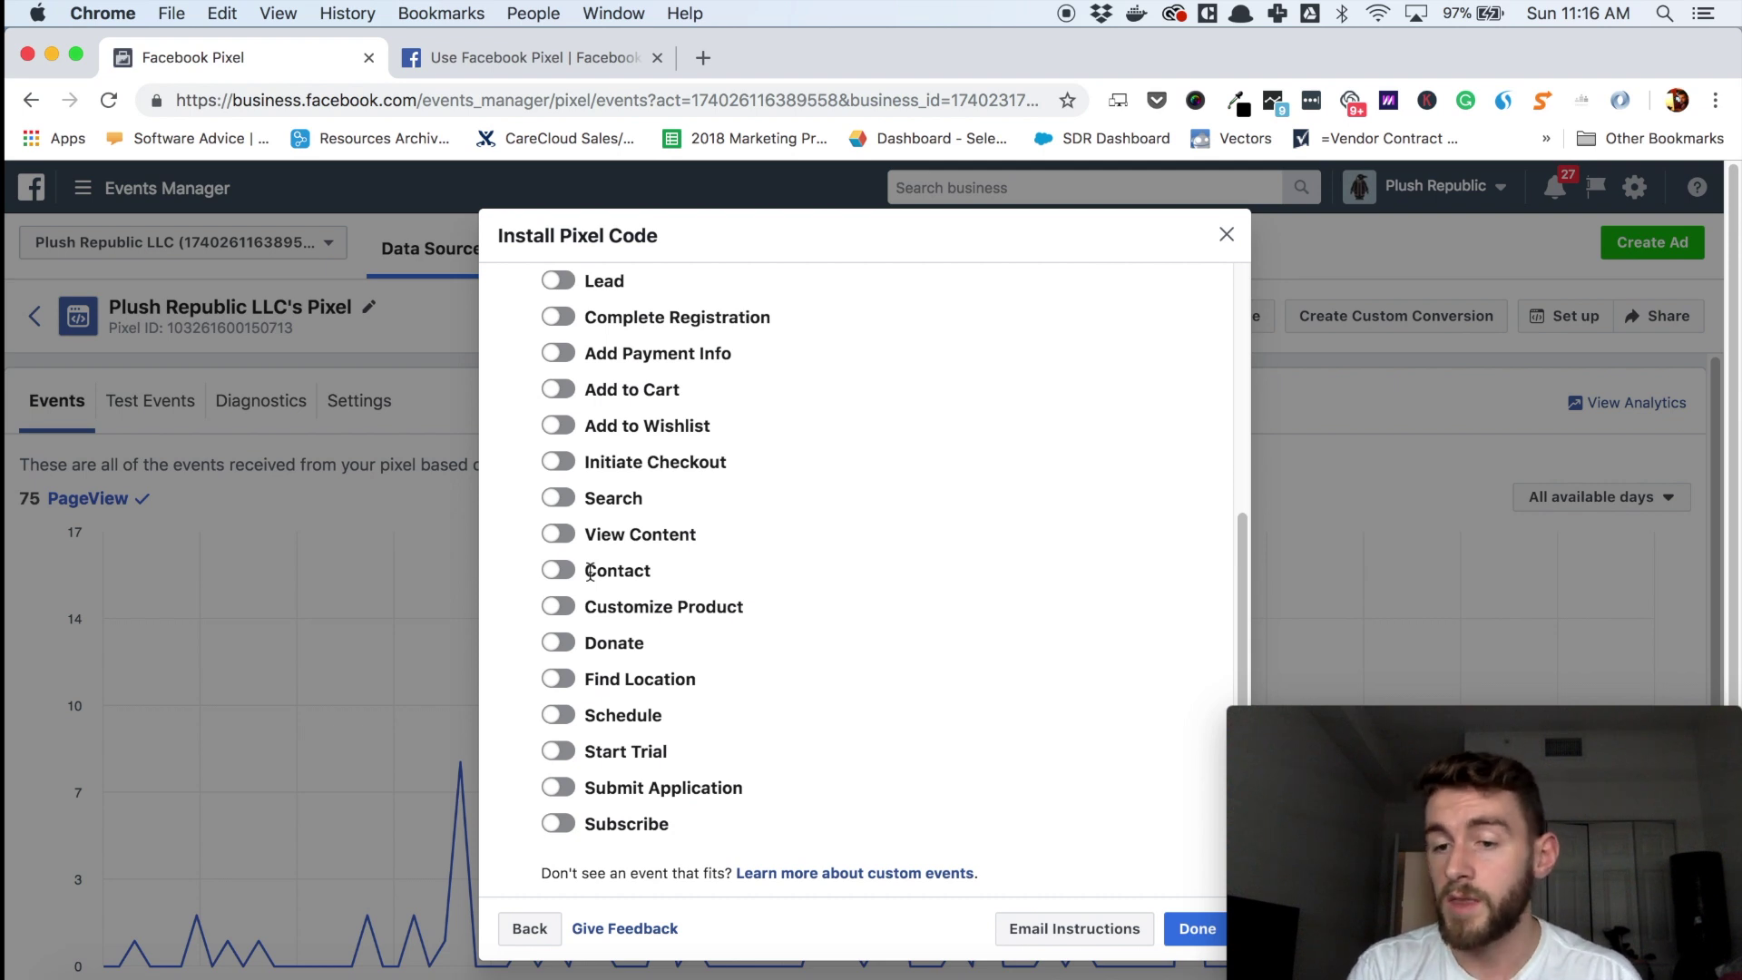
scroll(590, 572, up, 2)
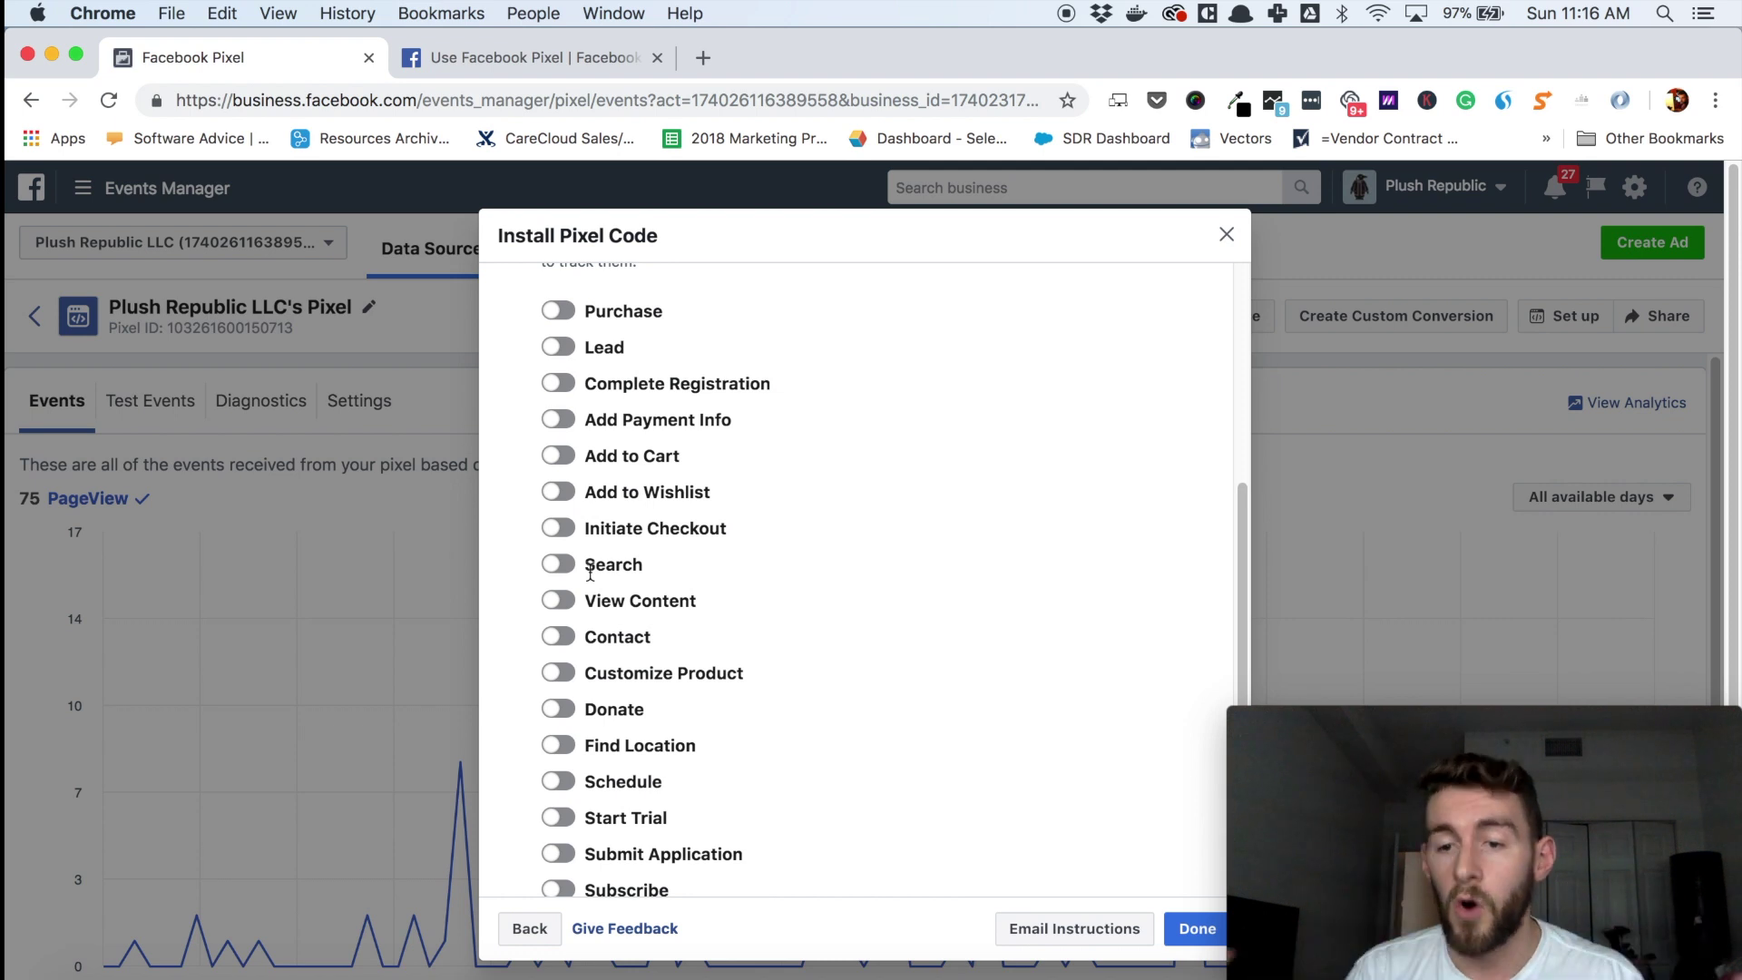
scroll(590, 572, up, 1)
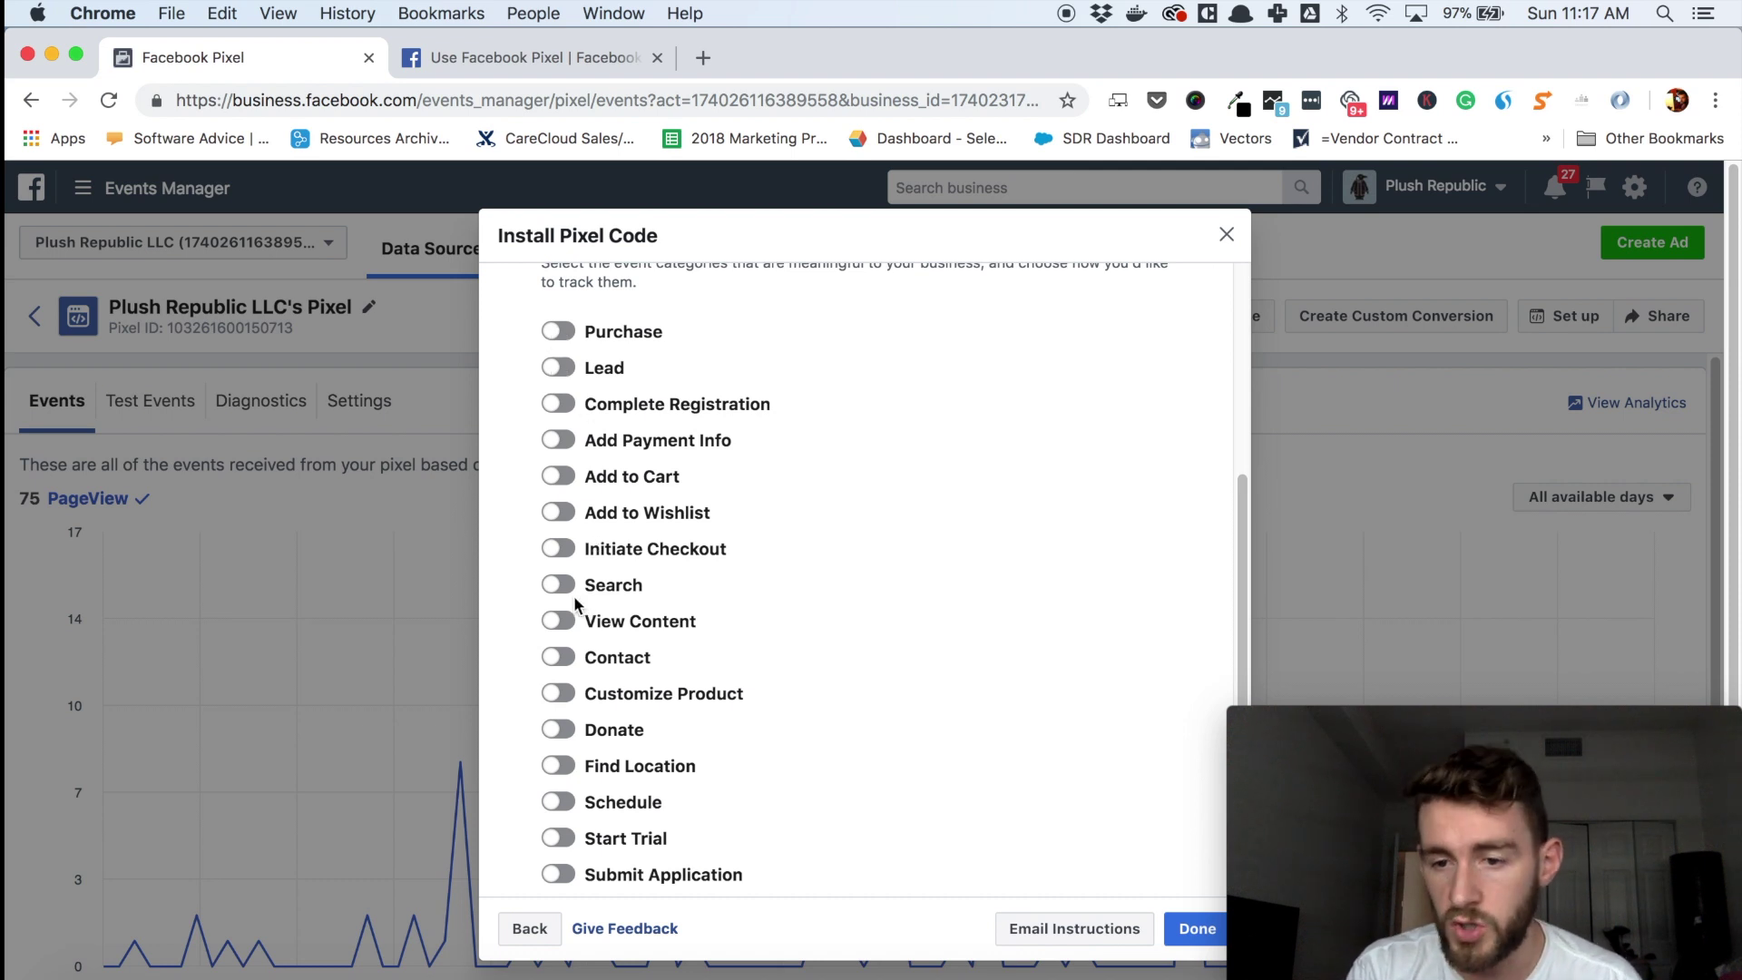
scroll(667, 682, up, 2)
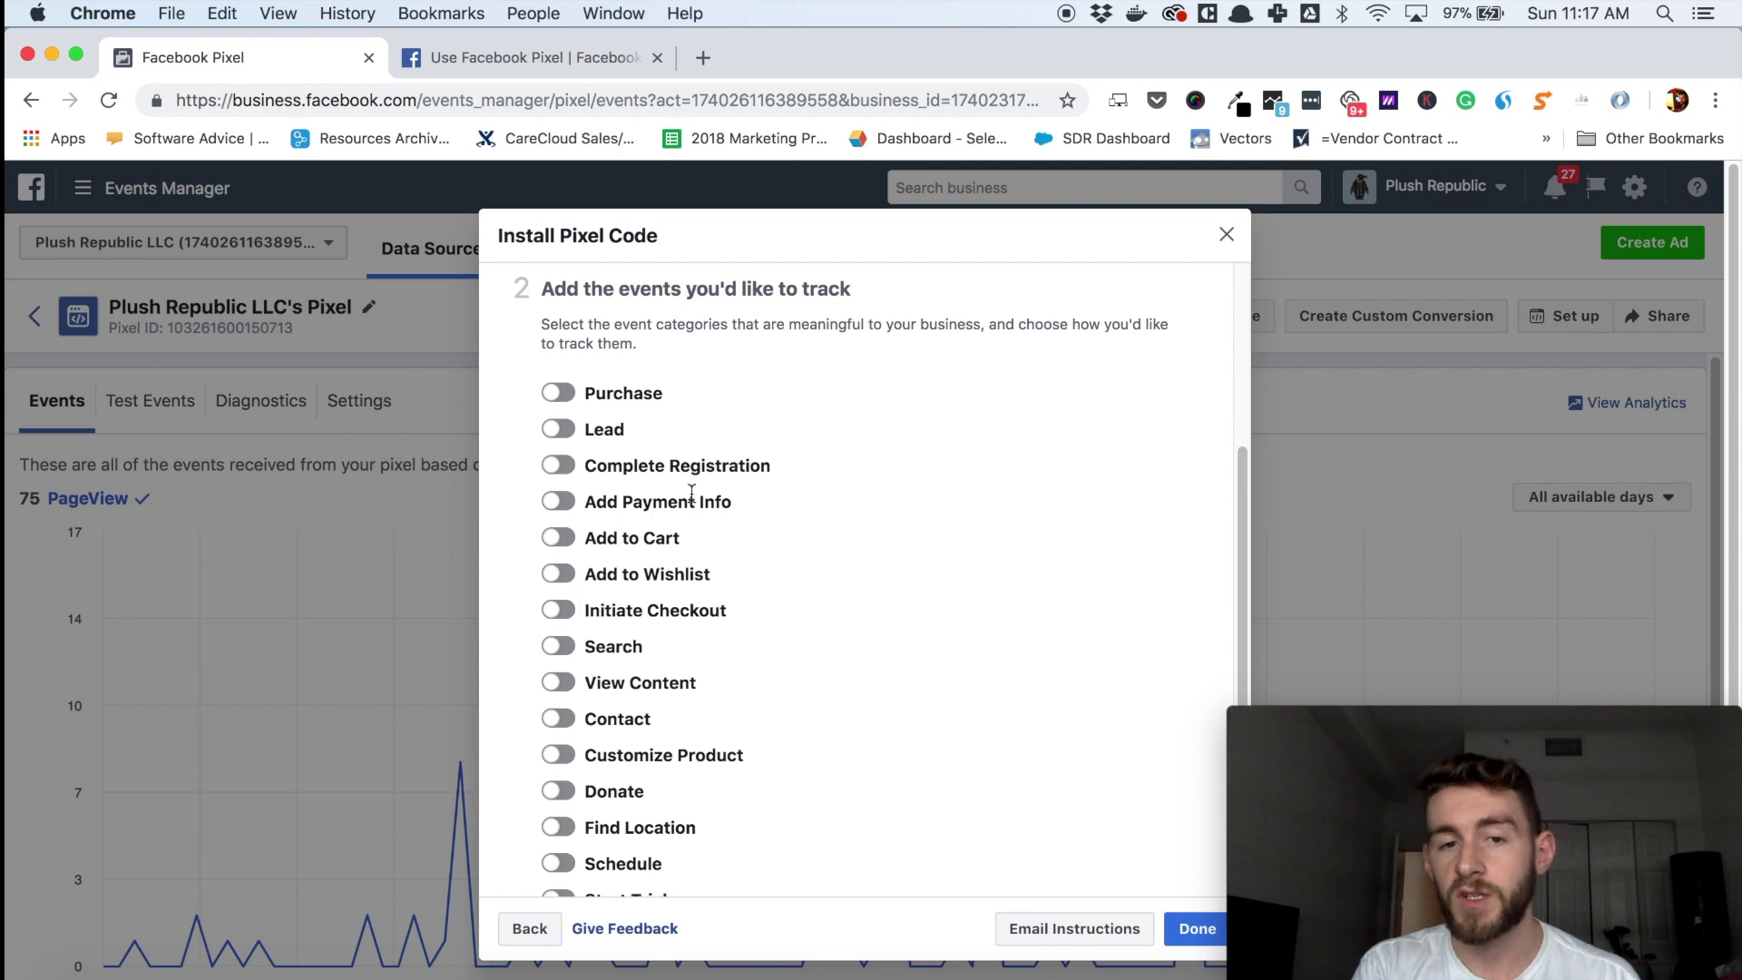
scroll(658, 527, down, 1)
scroll(659, 527, down, 1)
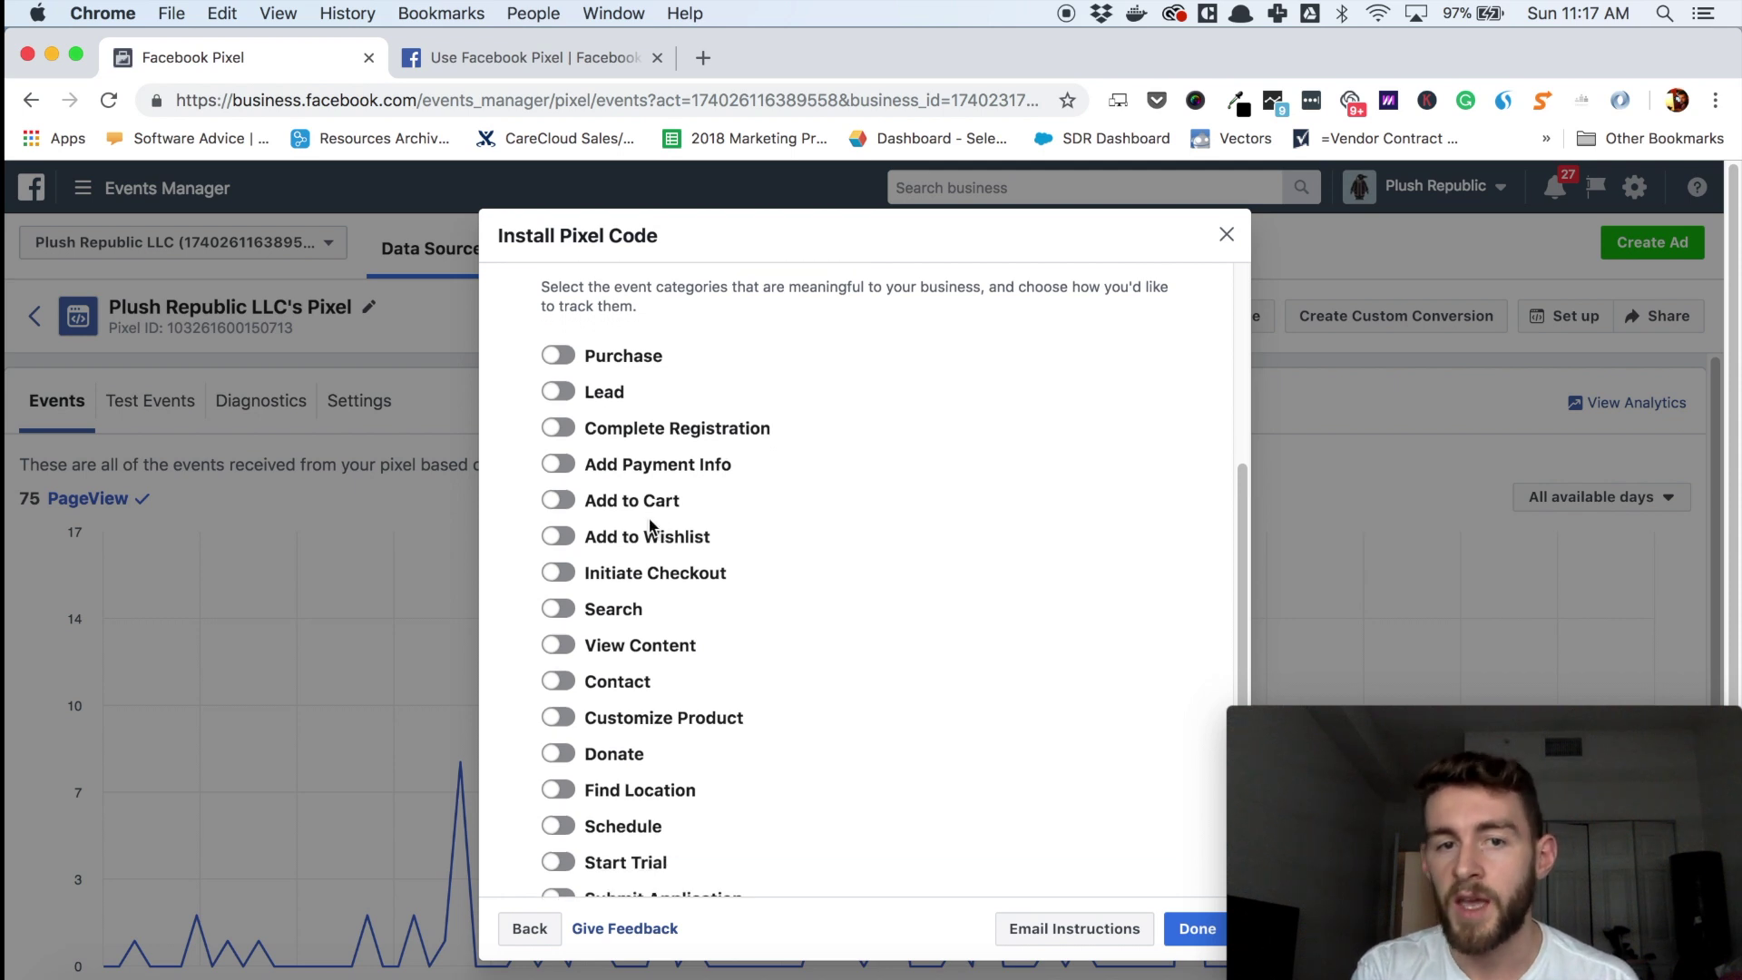
scroll(686, 527, down, 2)
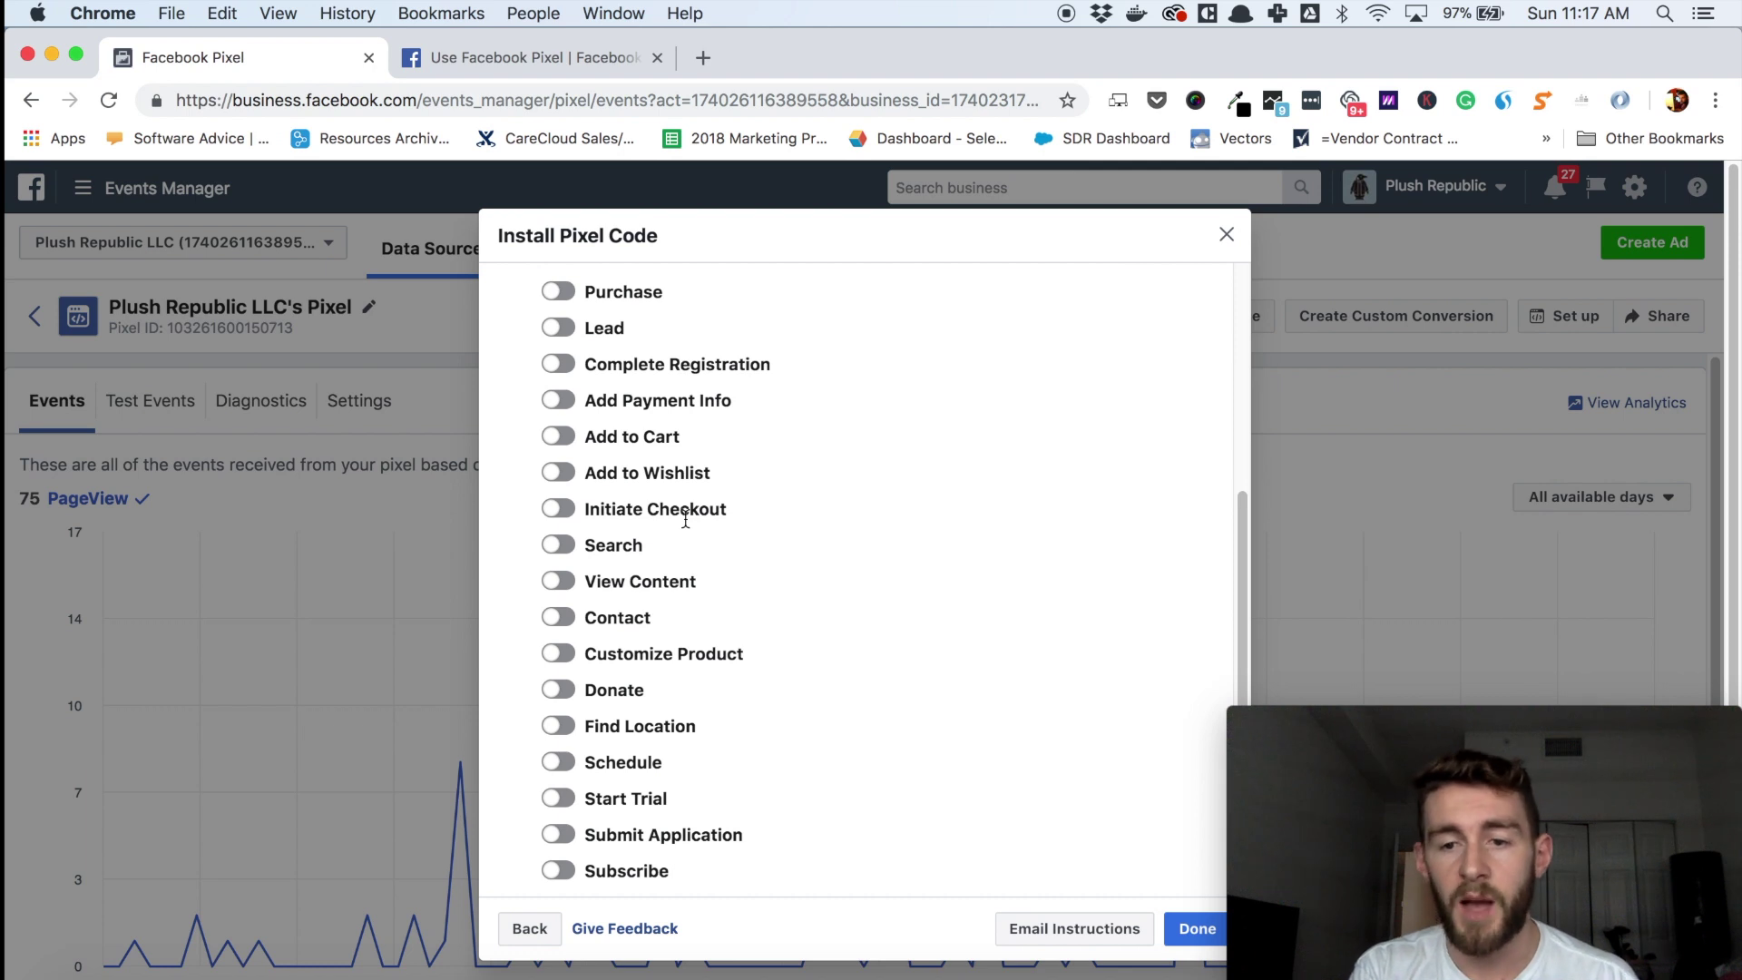
scroll(685, 520, down, 1)
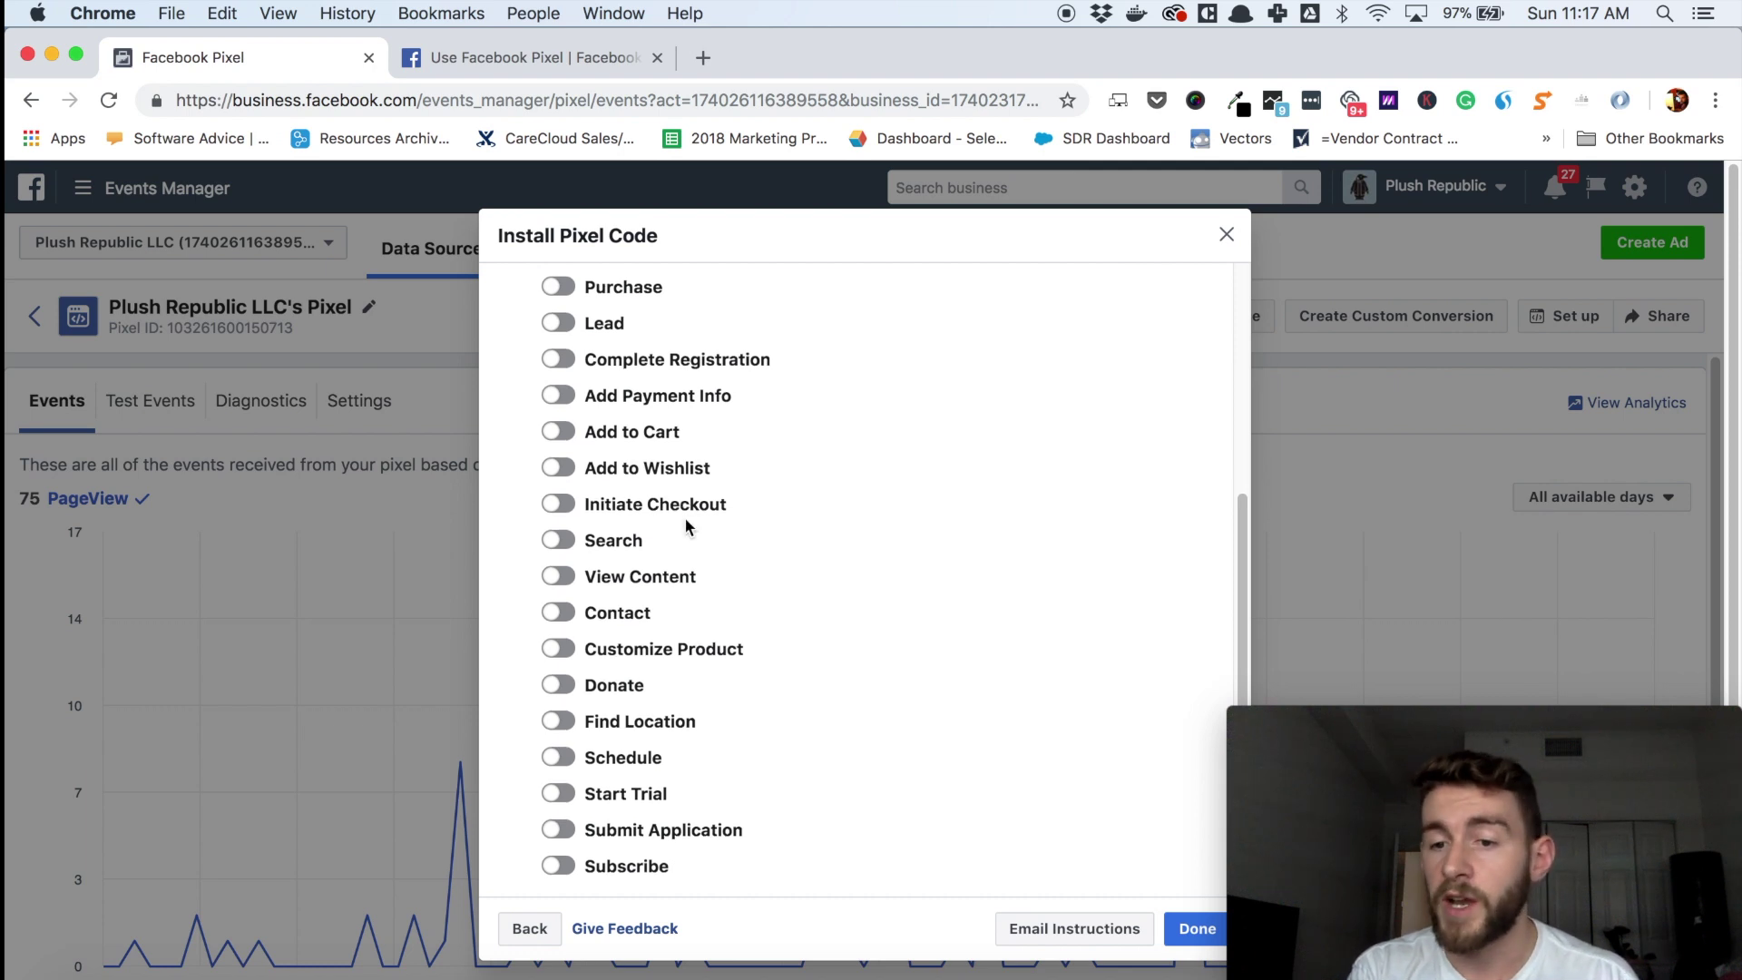